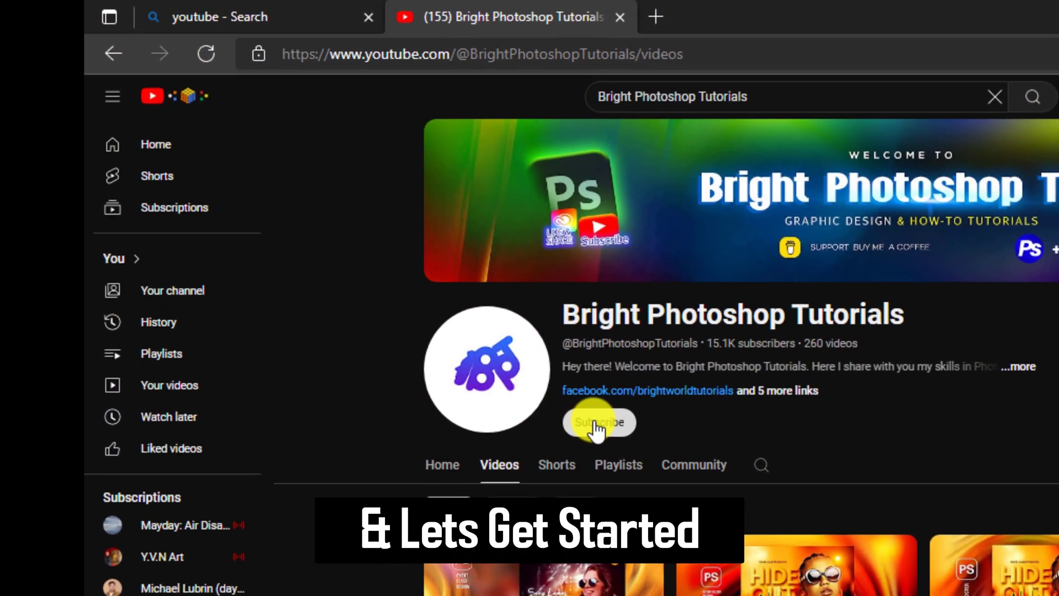
Step: Subscribe to Bright Photoshop Tutorials from its YouTube channel page
click(377, 267)
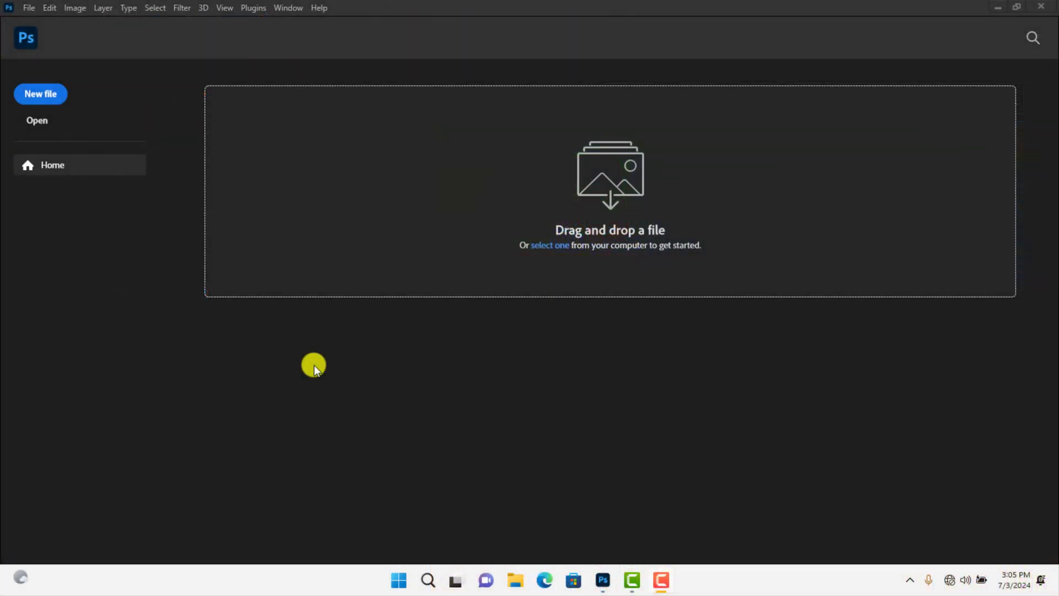
Step: Open horses-gallop-beach-sunset-ai-generated through File > Open
click(29, 13)
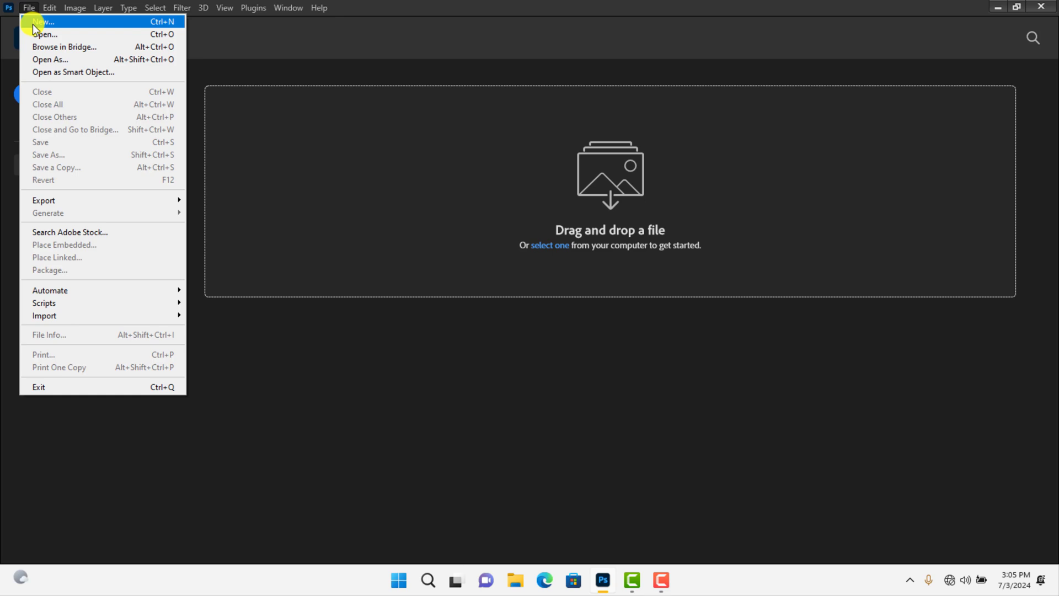
click(35, 33)
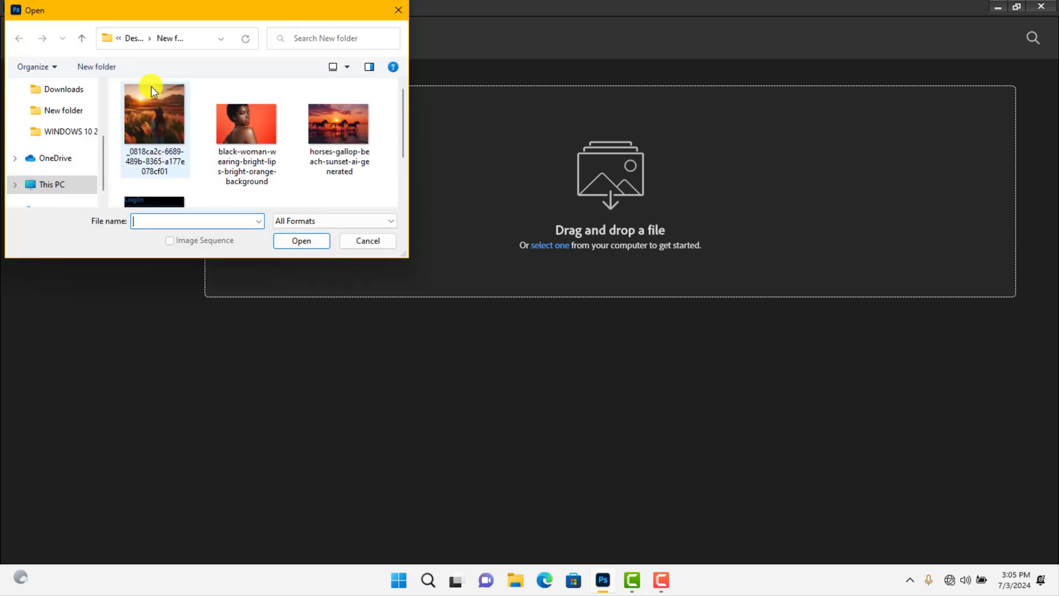
click(331, 138)
click(314, 237)
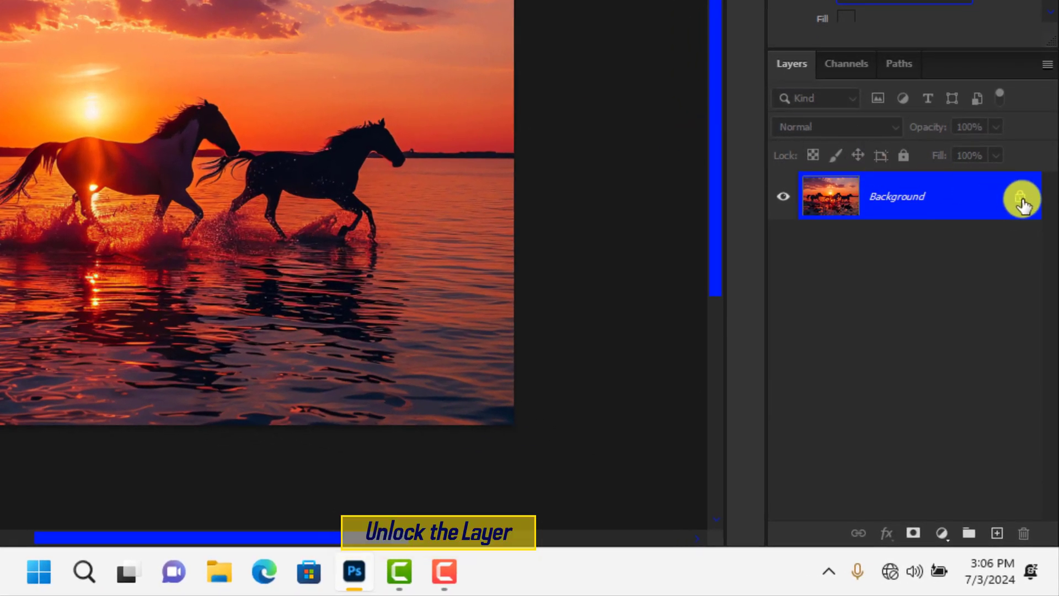
Step: Unlock the Background layer into Layer 0 and convert it to an embedded smart object
click(1020, 199)
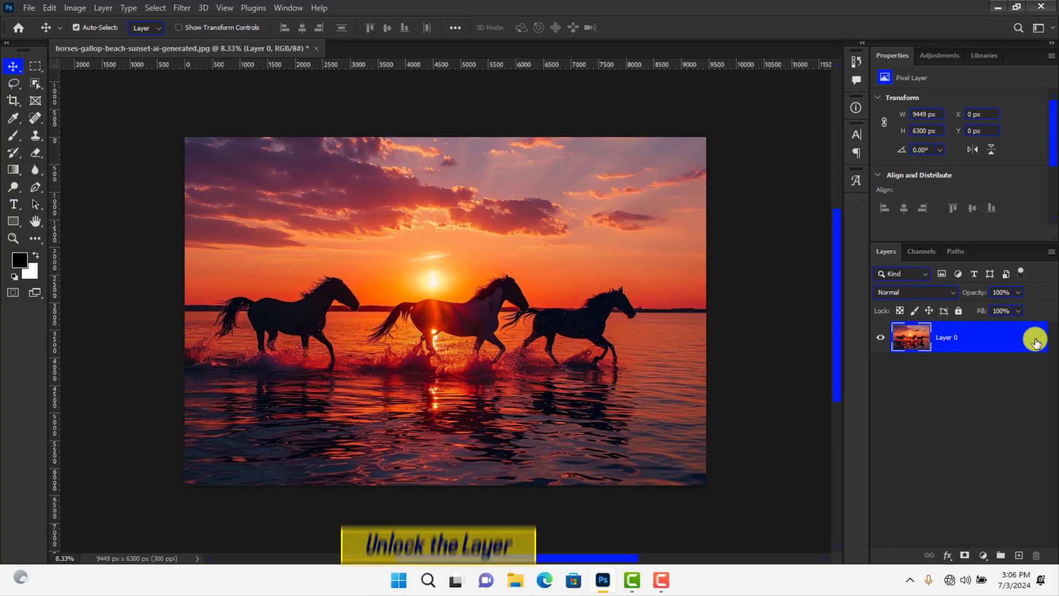
right_click(1034, 342)
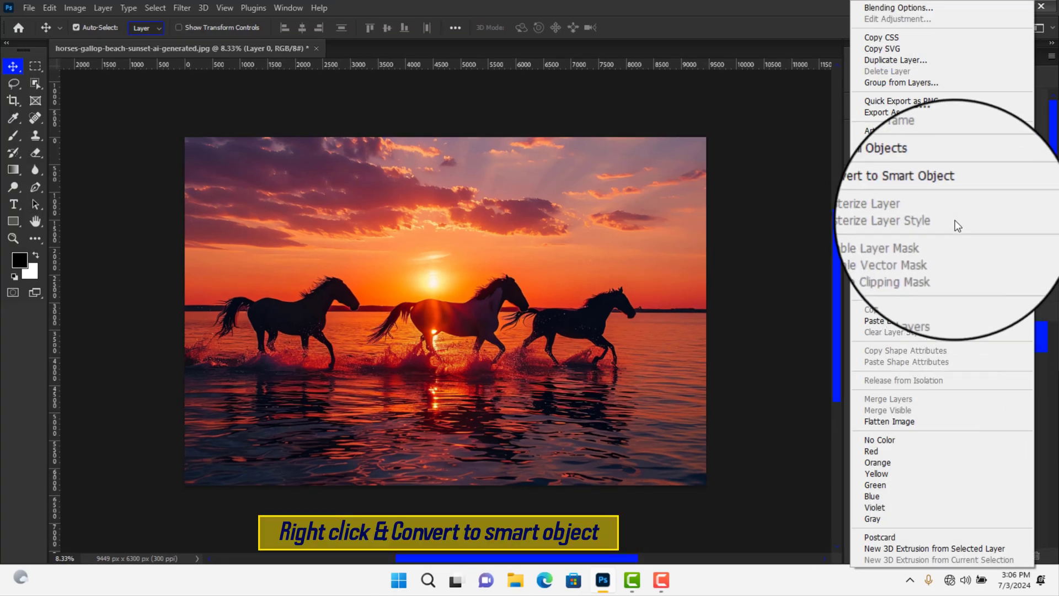
click(938, 189)
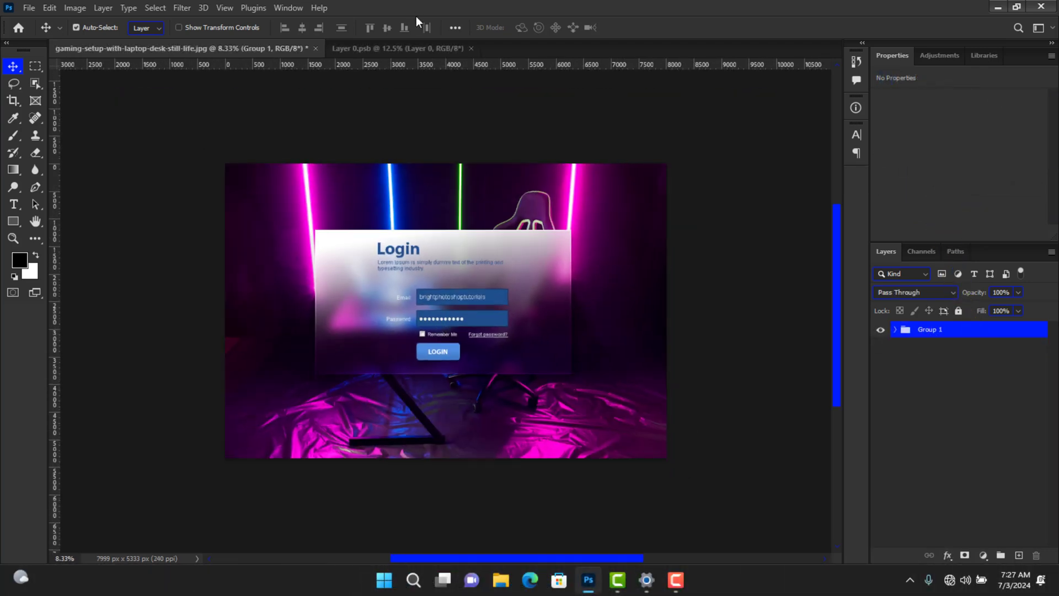
Step: Save the smart object contents, duplicate Layer 0 as 'Layer 0 copy', and reselect Layer 0
click(418, 48)
click(910, 337)
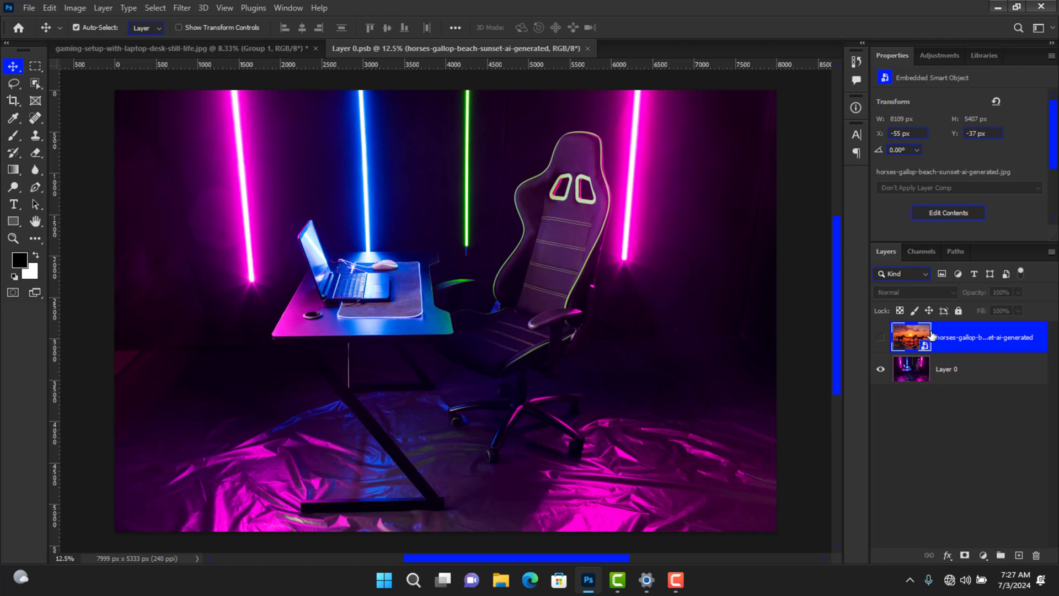
click(880, 336)
key(ctrl+s)
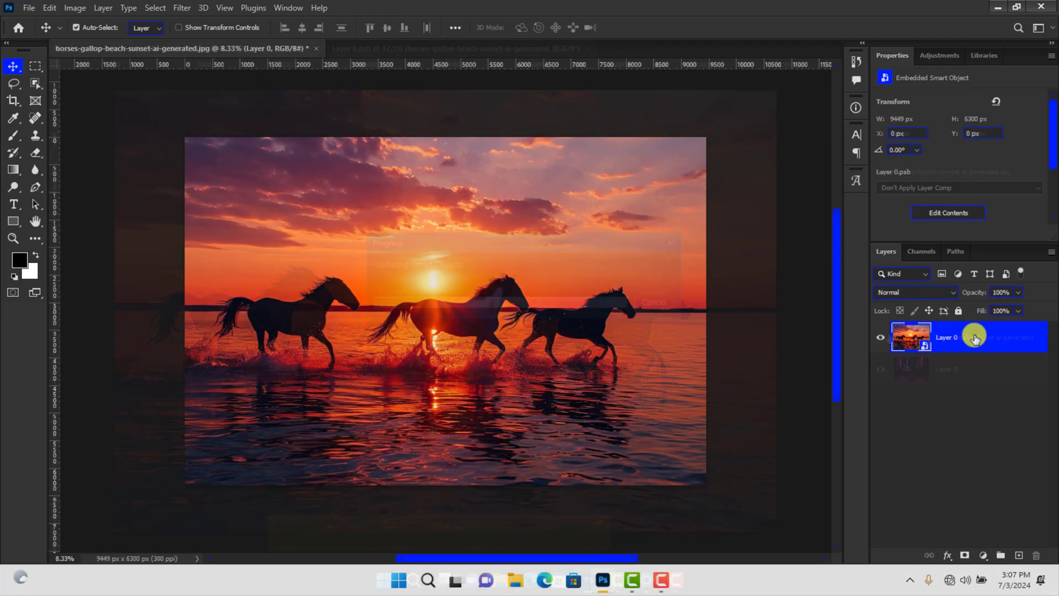
drag(975, 333, 1018, 559)
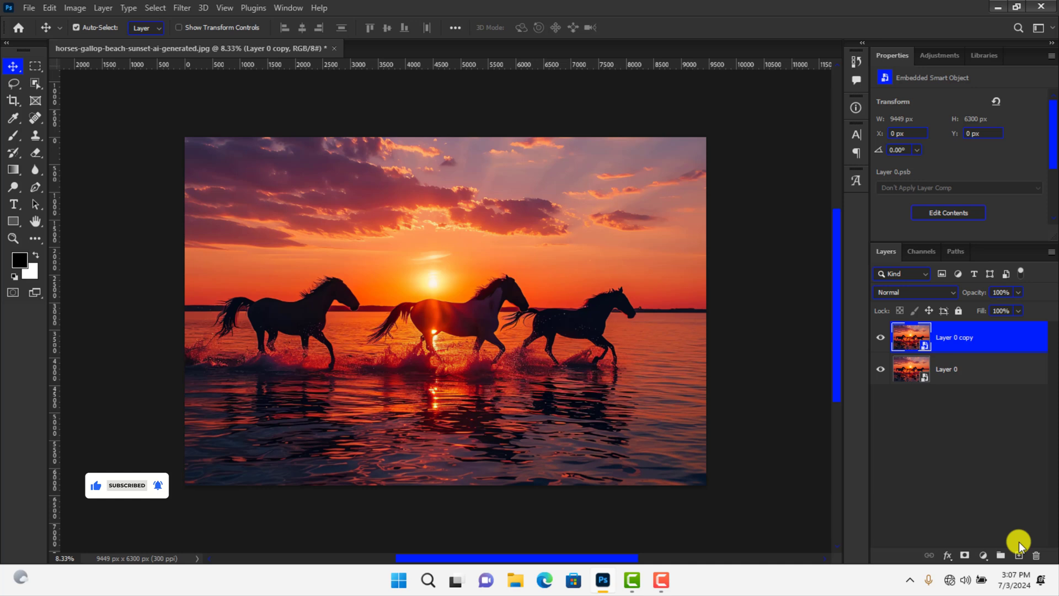
click(978, 379)
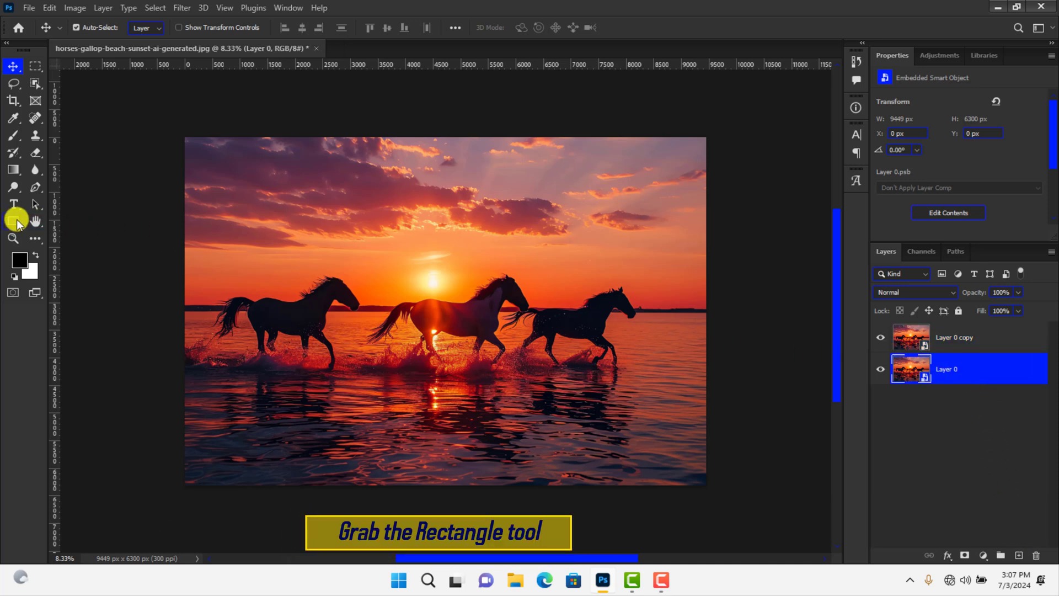
Step: Pick the Rectangle Tool with a dark fill and no stroke
click(16, 220)
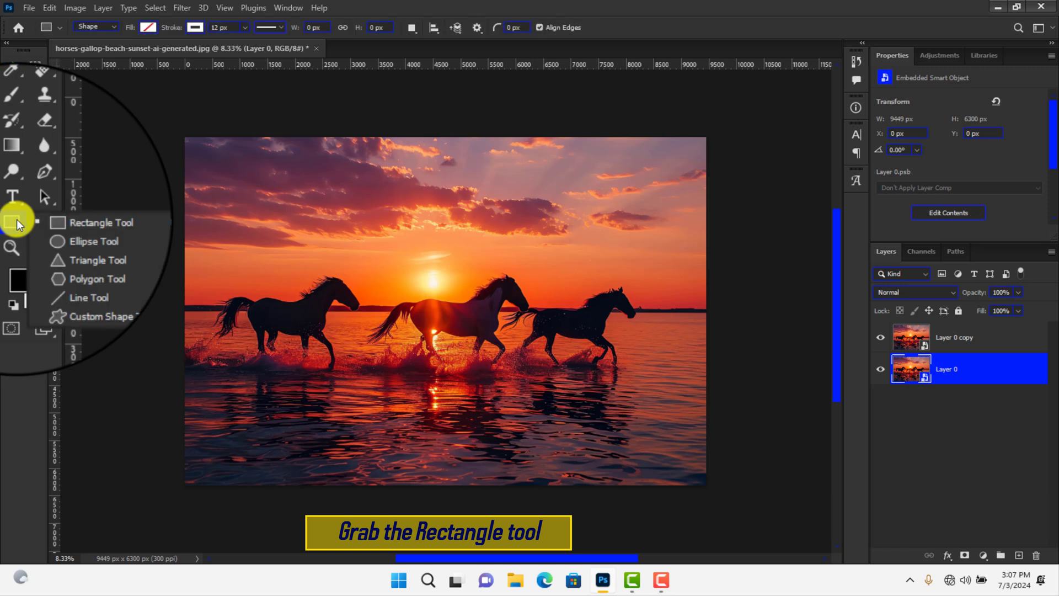
click(92, 222)
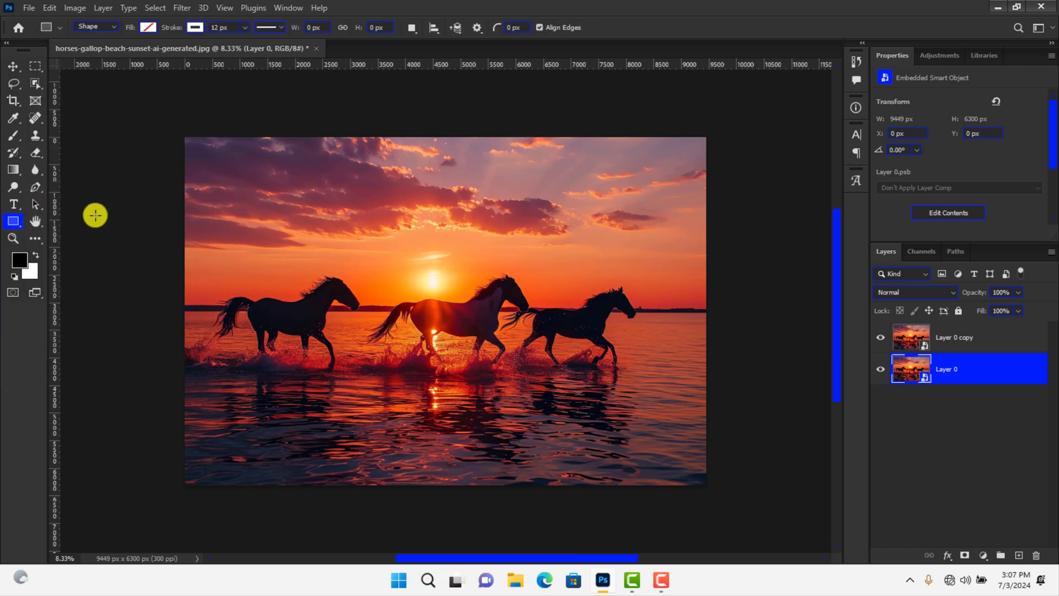
click(147, 29)
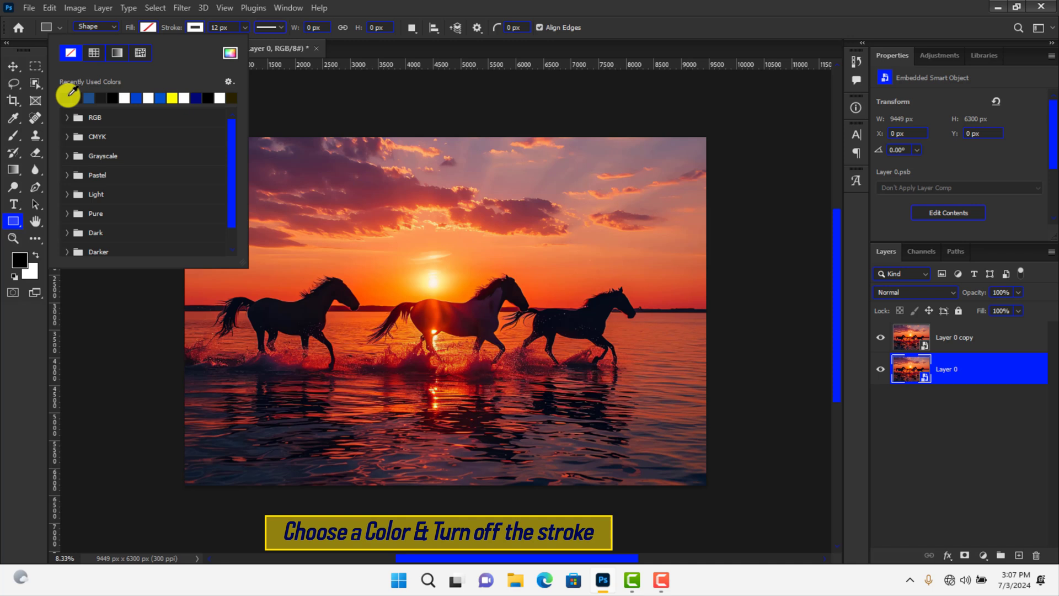
click(195, 27)
click(195, 26)
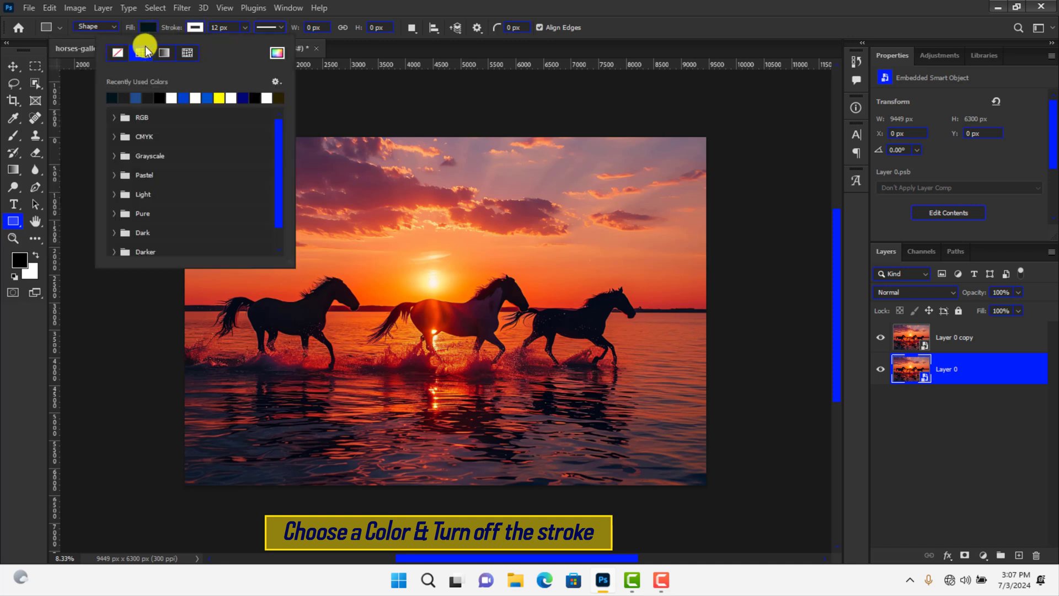
click(118, 52)
Step: Draw a rectangle across the photo's middle and hide Layer 0 copy
mouse_move(301, 221)
mouse_down()
mouse_move(383, 229)
mouse_move(490, 270)
mouse_move(607, 391)
mouse_up()
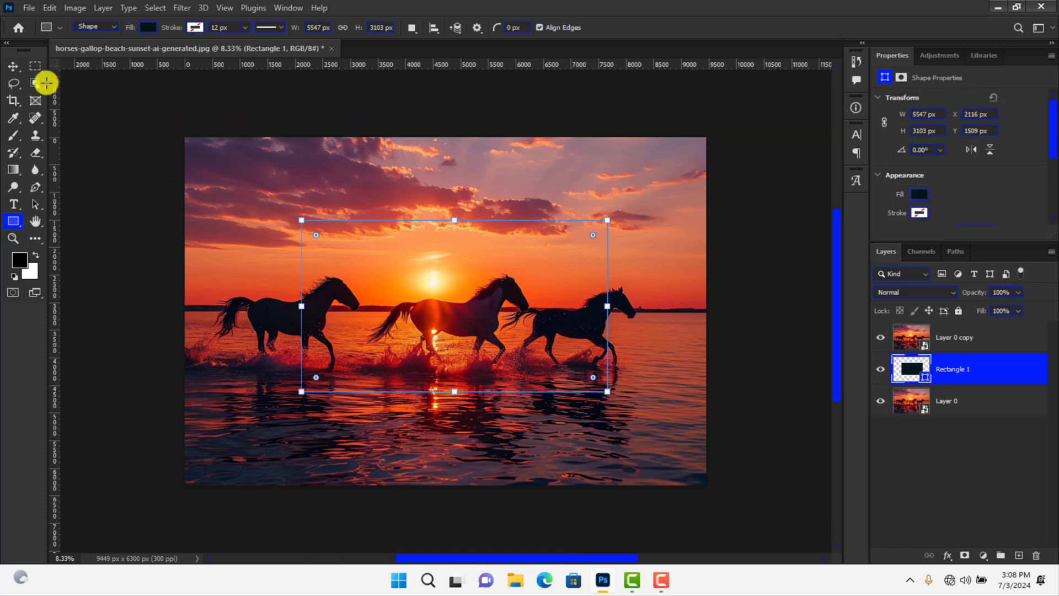
click(13, 65)
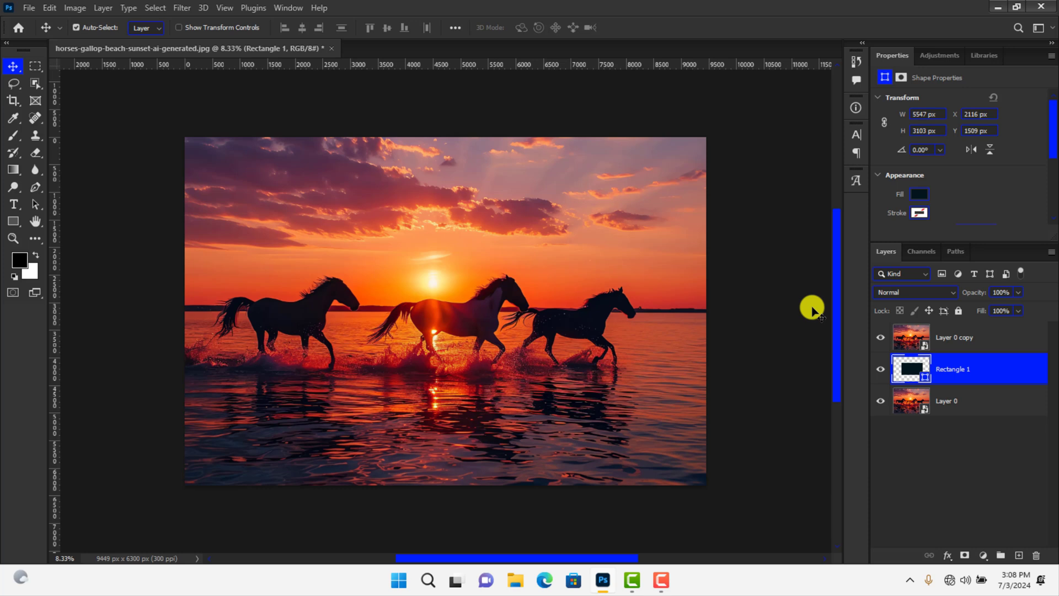
click(882, 339)
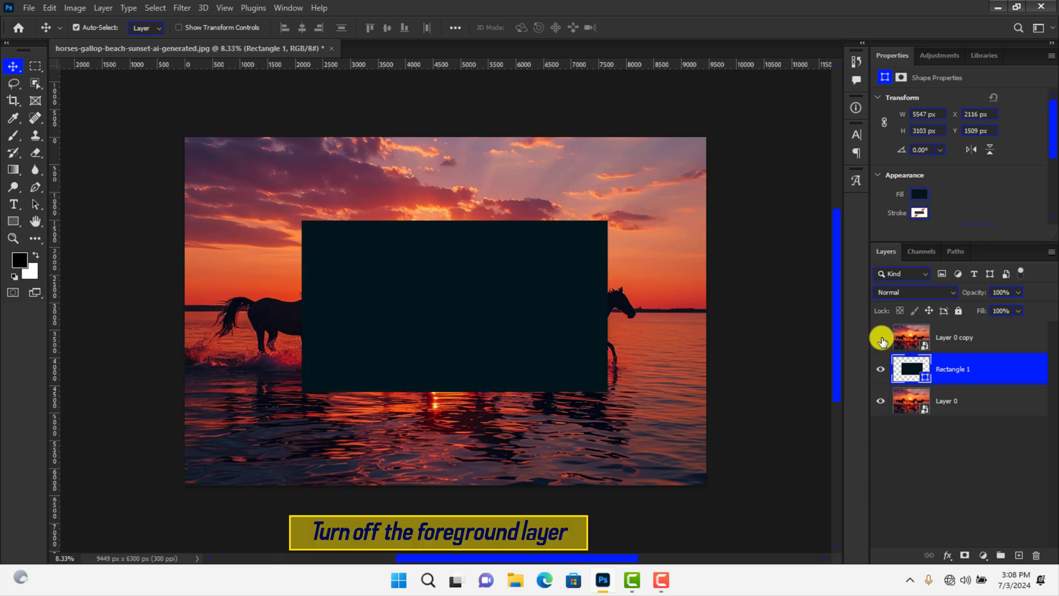
Step: Align Rectangle 1 to vertical and horizontal centres using Layer 0 copy's selection, then deselect
ctrl+click(916, 339)
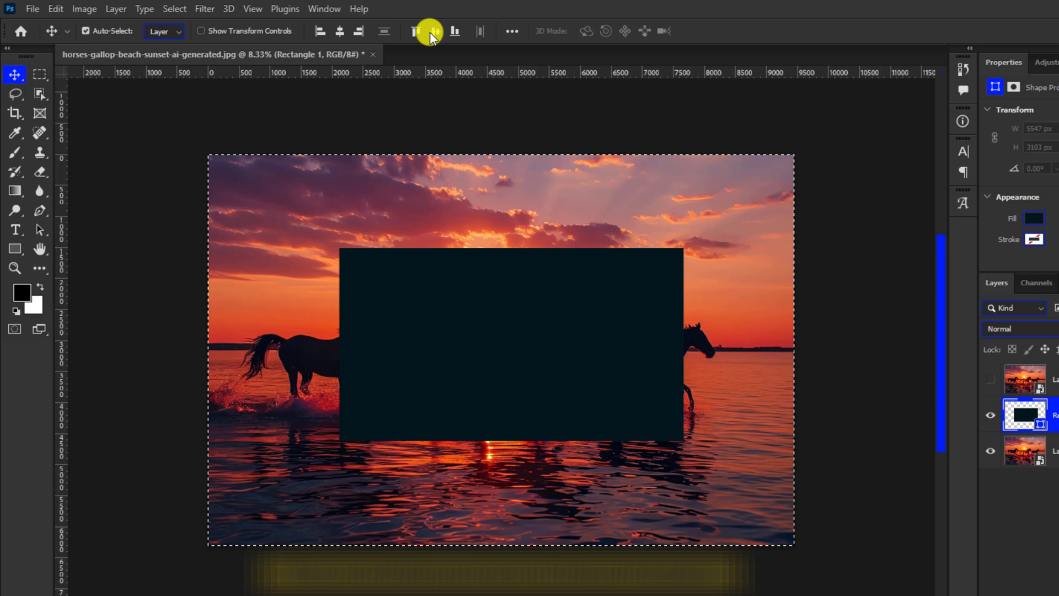
click(413, 29)
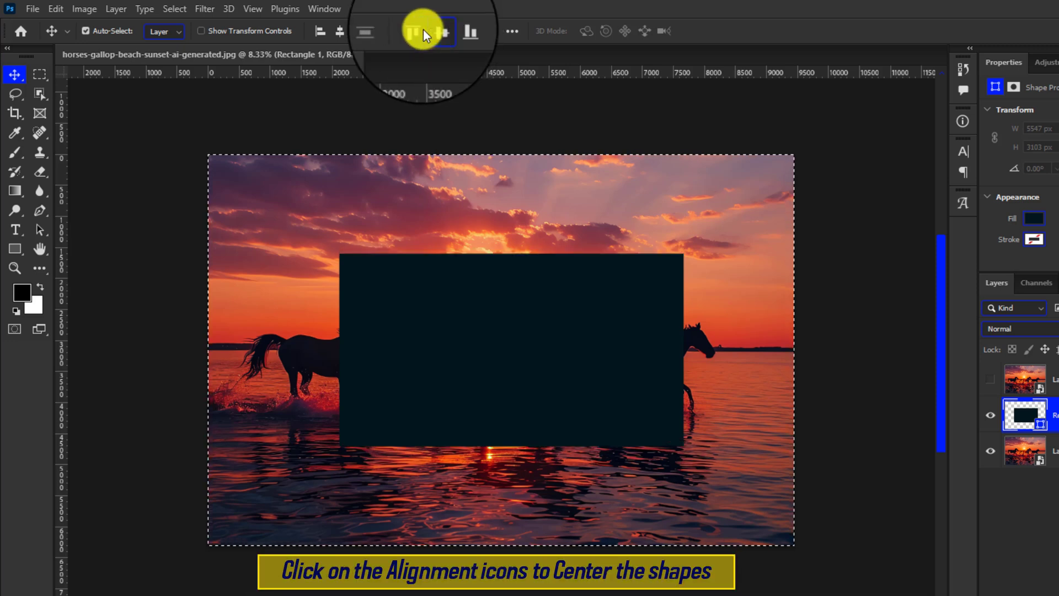
click(342, 32)
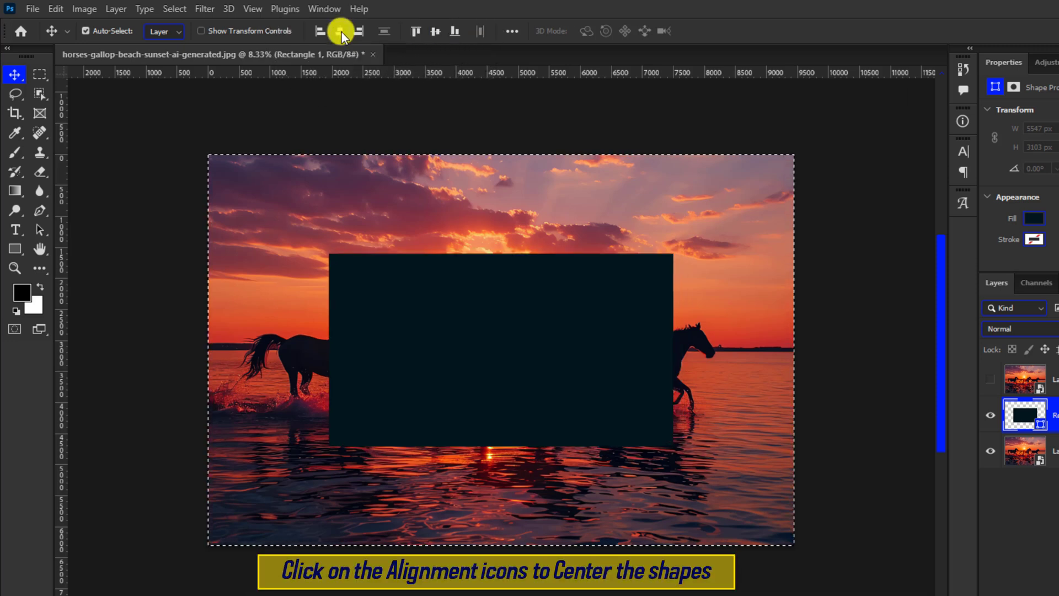
key(ctrl+d)
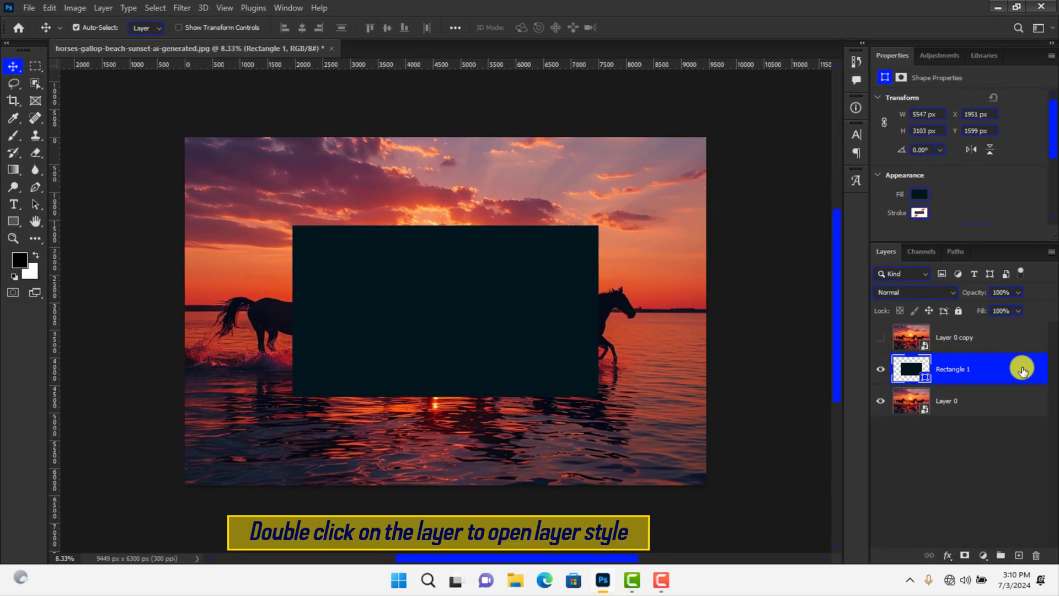
Step: Open the Layer Style dialog on Blending Options for Rectangle 1
double_click(1022, 369)
click(946, 555)
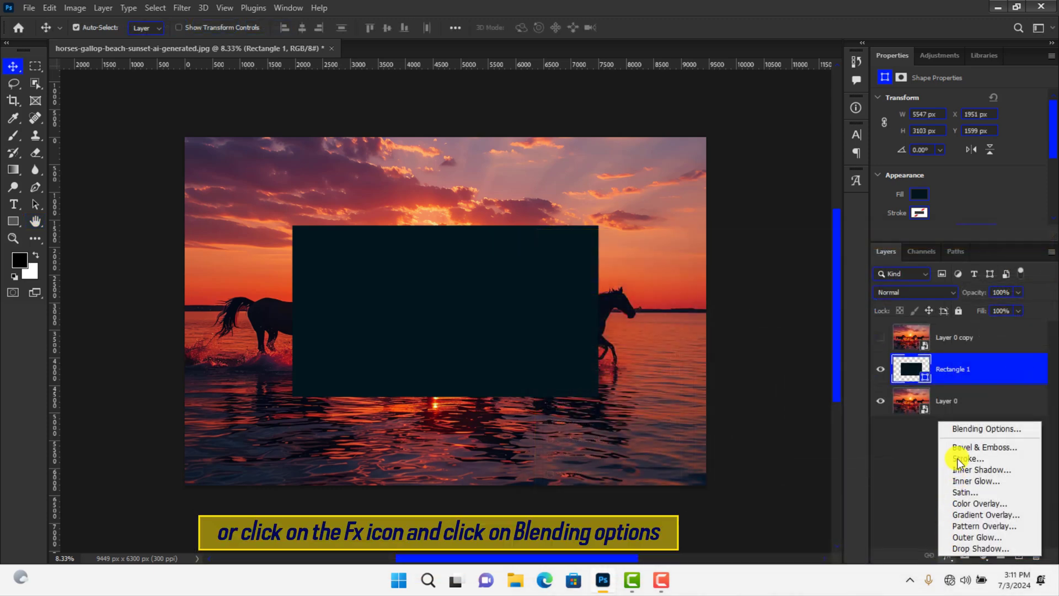
click(964, 429)
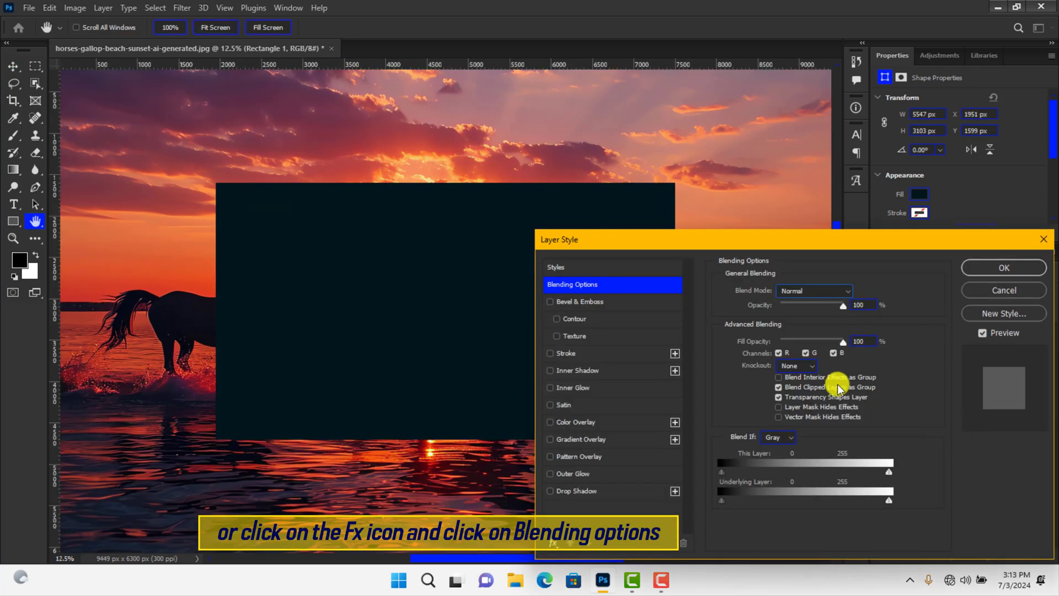
Step: Enable Bevel & Emboss with a 90° light angle and the Gaussian gloss contour
click(646, 302)
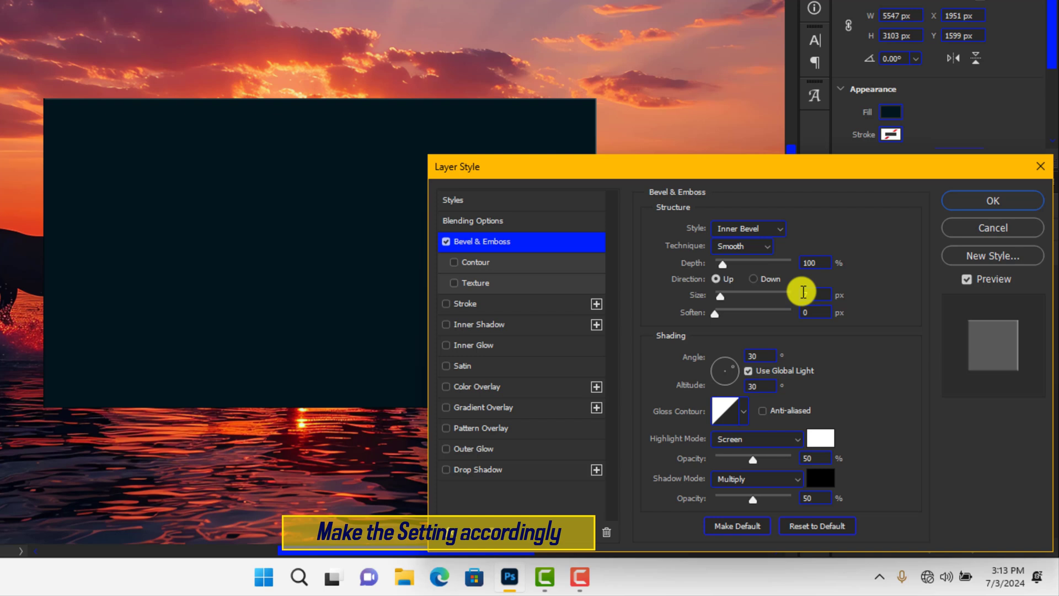
double_click(851, 346)
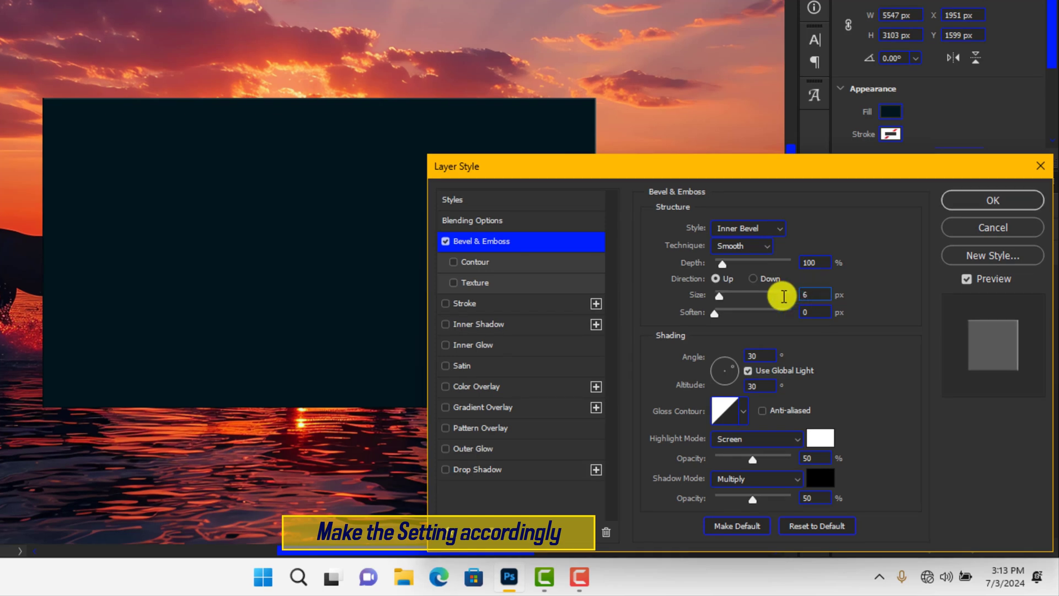
double_click(760, 354)
text(90)
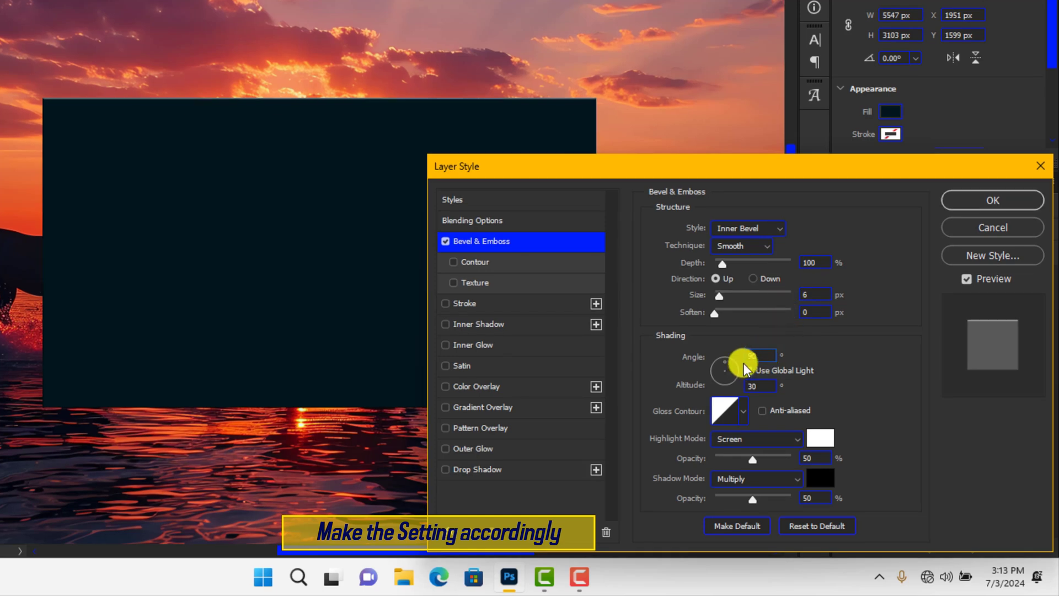
click(735, 415)
click(751, 232)
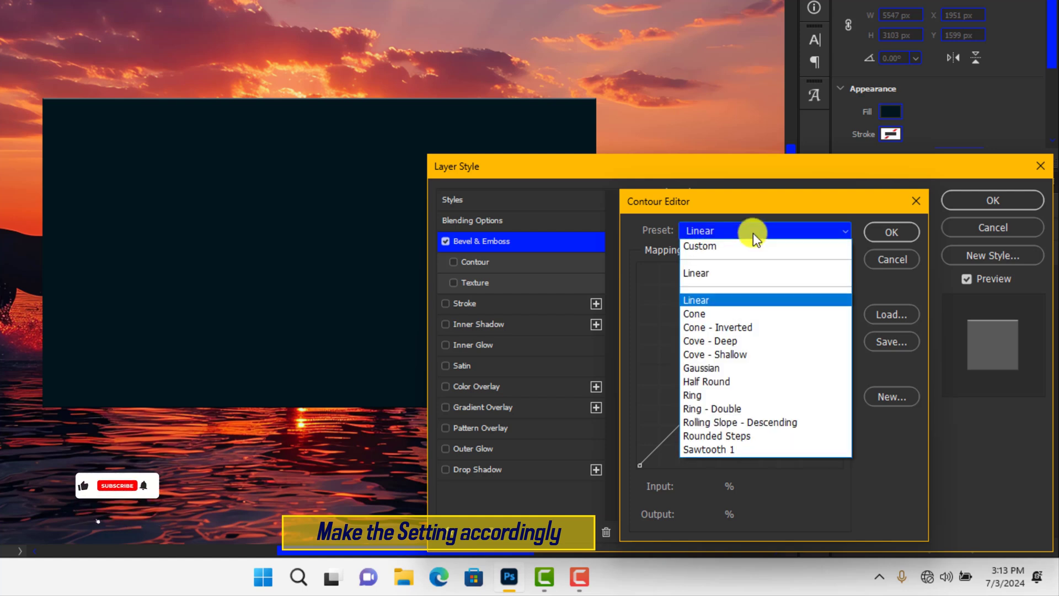
click(735, 367)
click(886, 232)
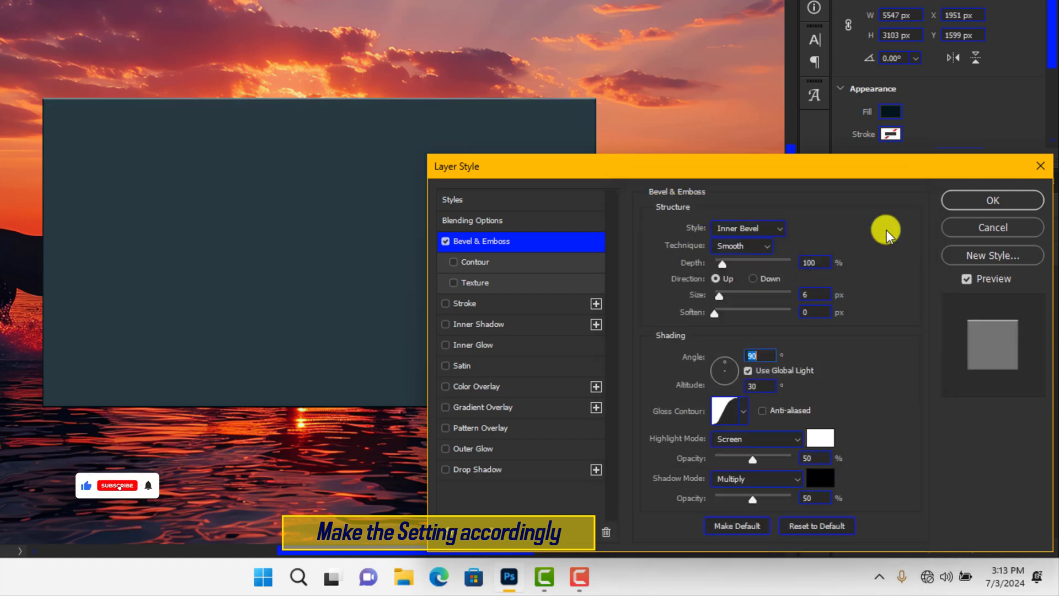
Step: Set the bevel highlight to Overlay at 70% and the shadow to white Overlay
click(792, 437)
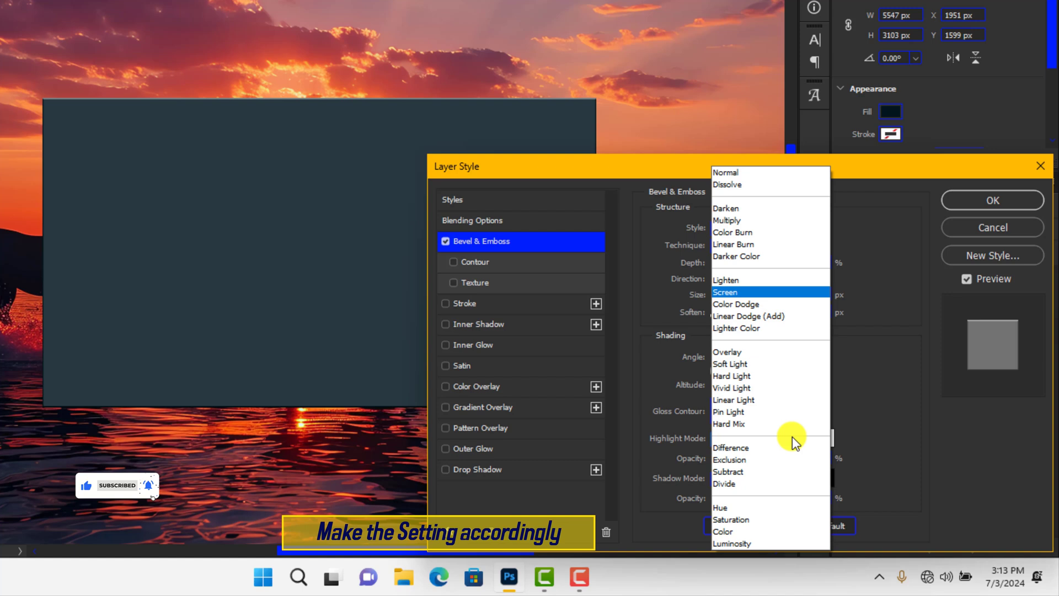
click(774, 353)
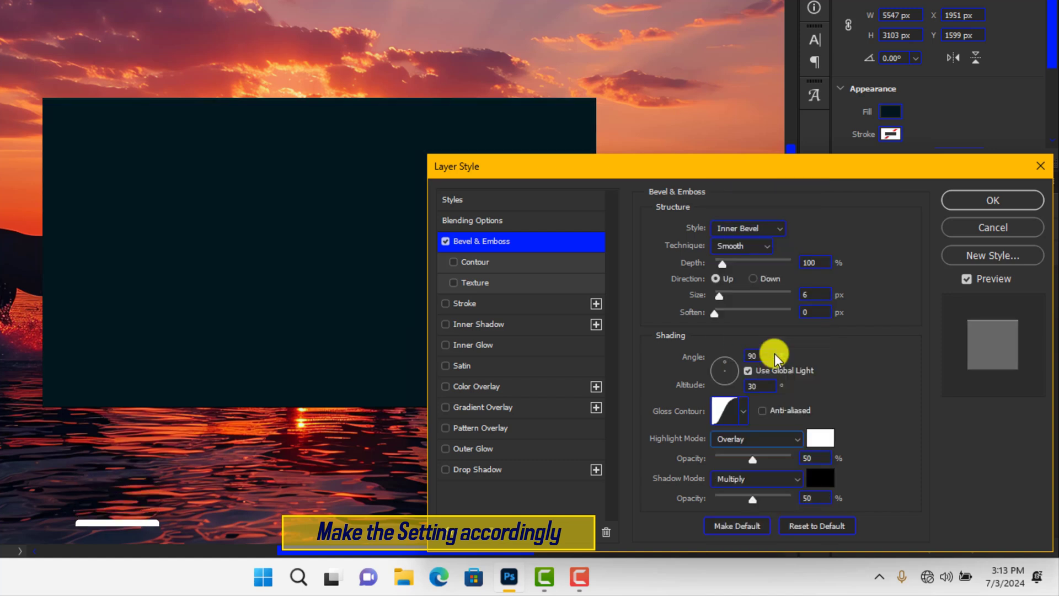
click(802, 459)
text(70)
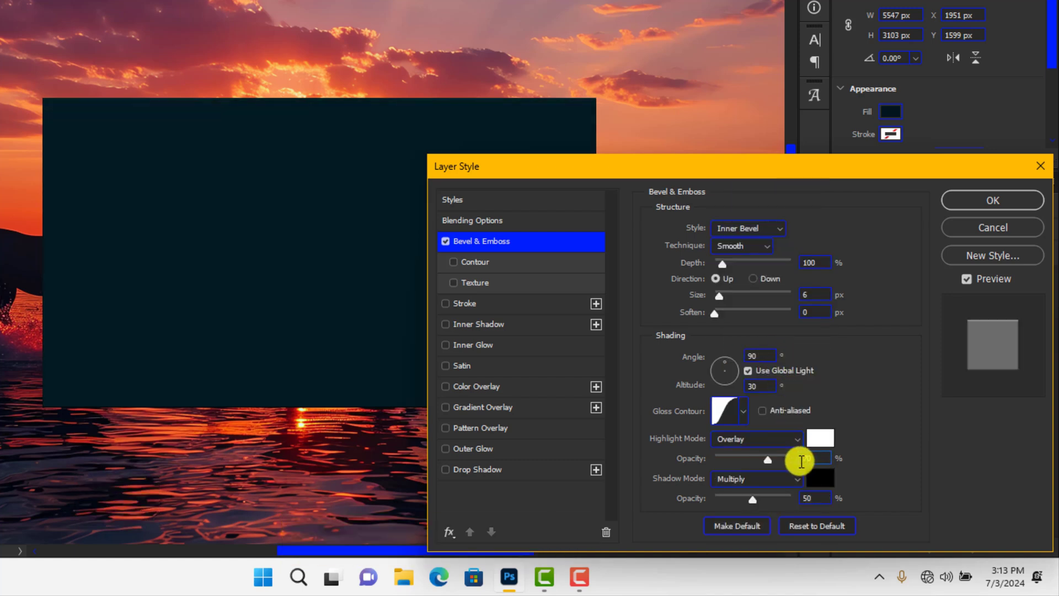
click(793, 478)
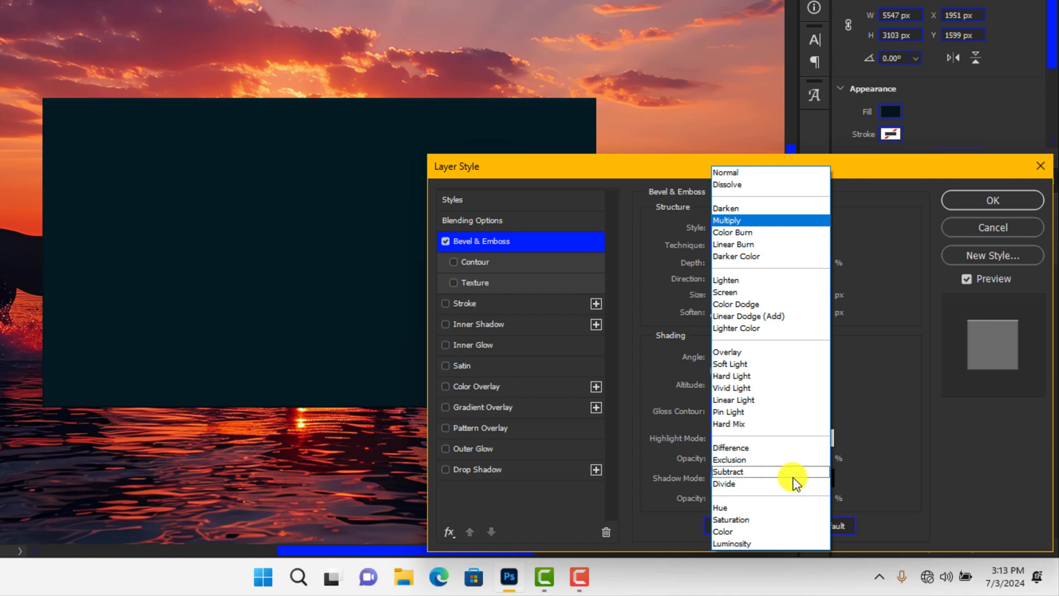
click(775, 353)
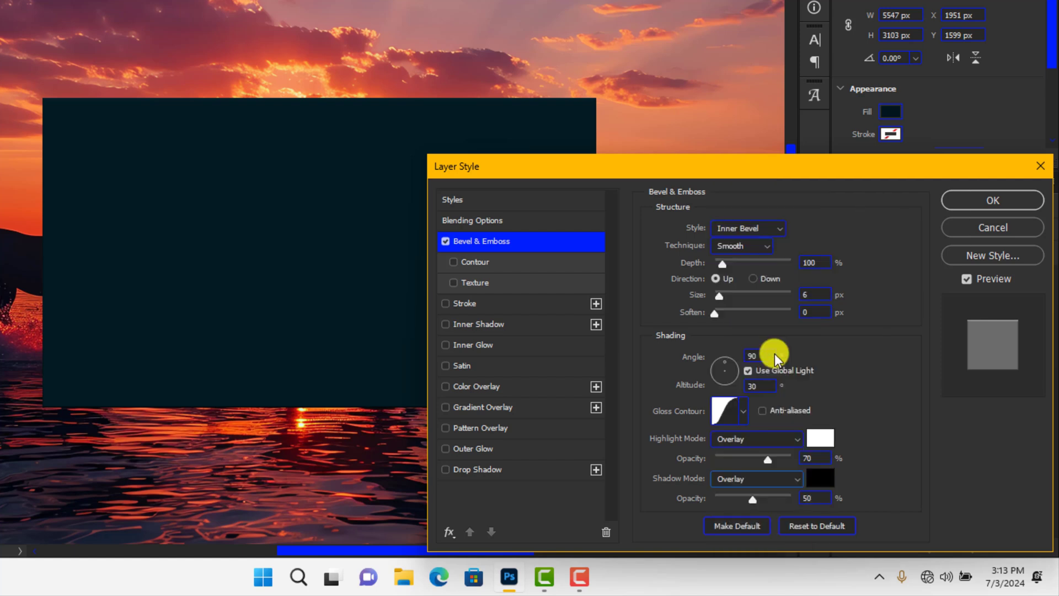
click(819, 477)
click(634, 286)
click(632, 281)
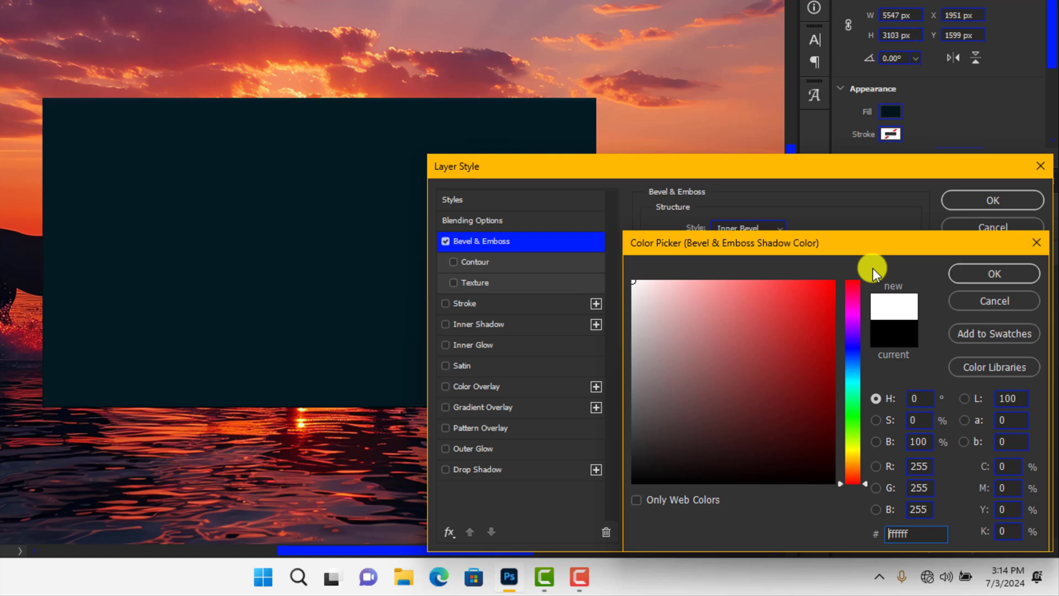
click(987, 274)
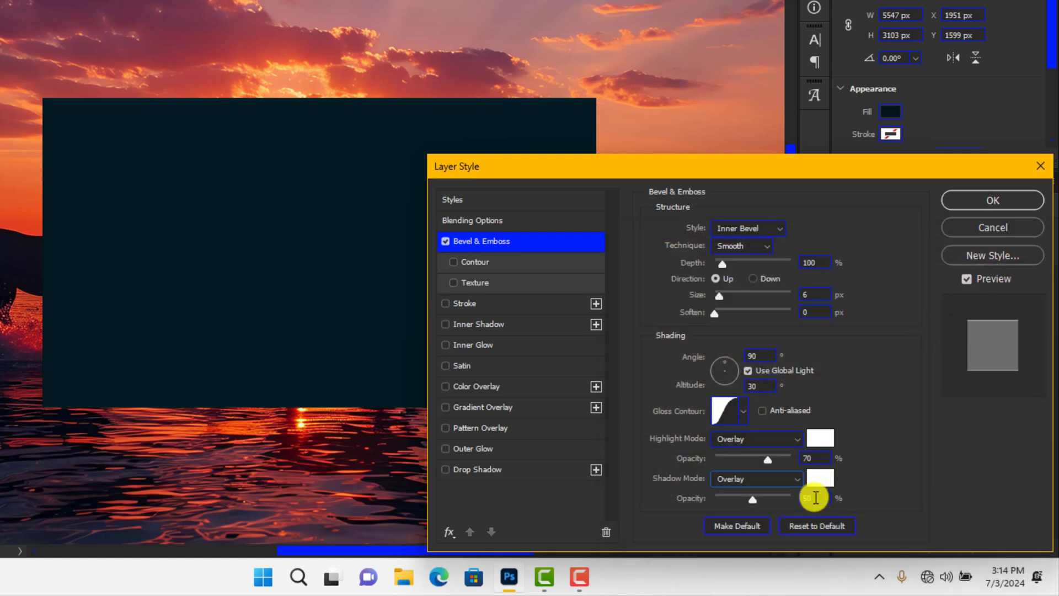
Step: Set bevel shadow opacity to 40%, then add an Overlay Inner Glow with 21% choke, 10 px size
text(40)
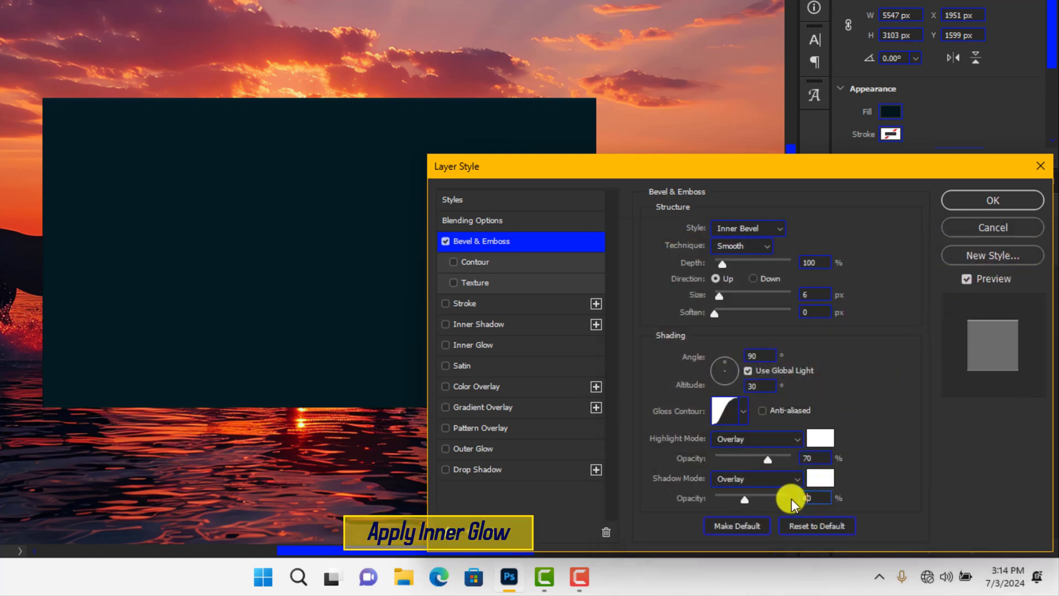
click(537, 349)
click(743, 228)
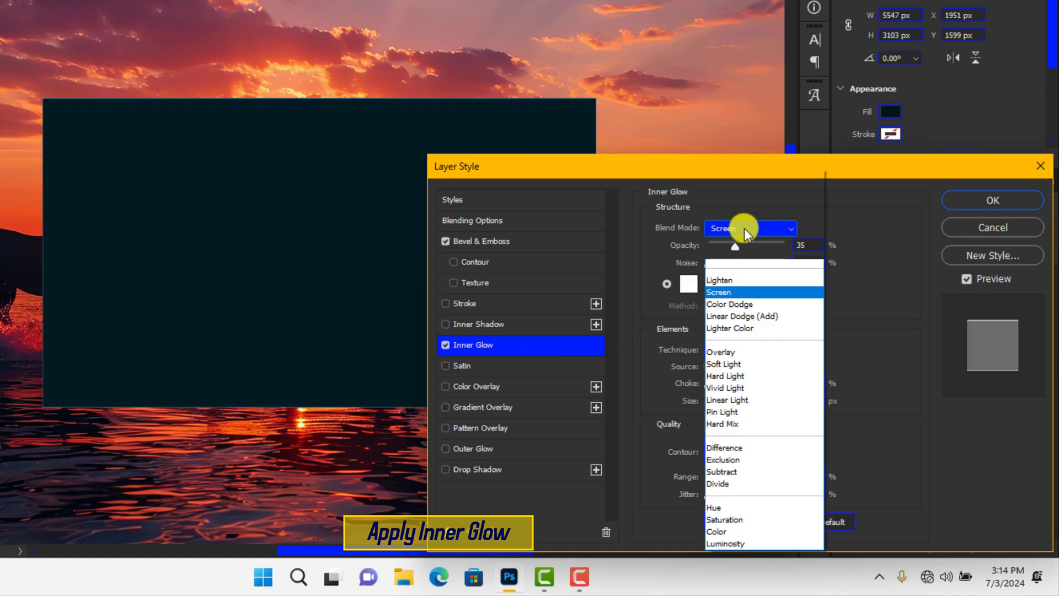
click(737, 347)
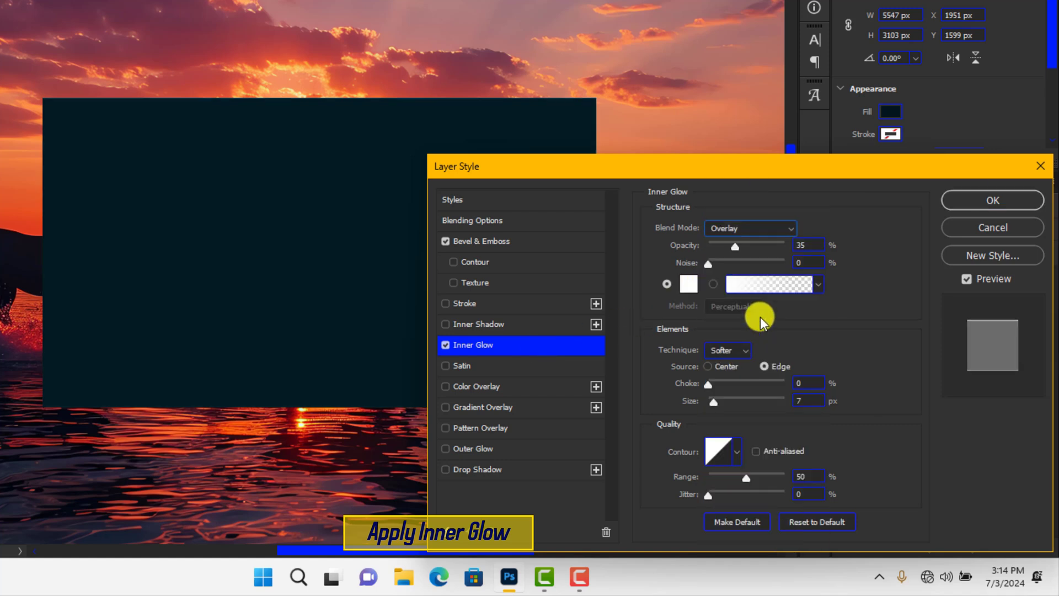
double_click(794, 245)
text(50)
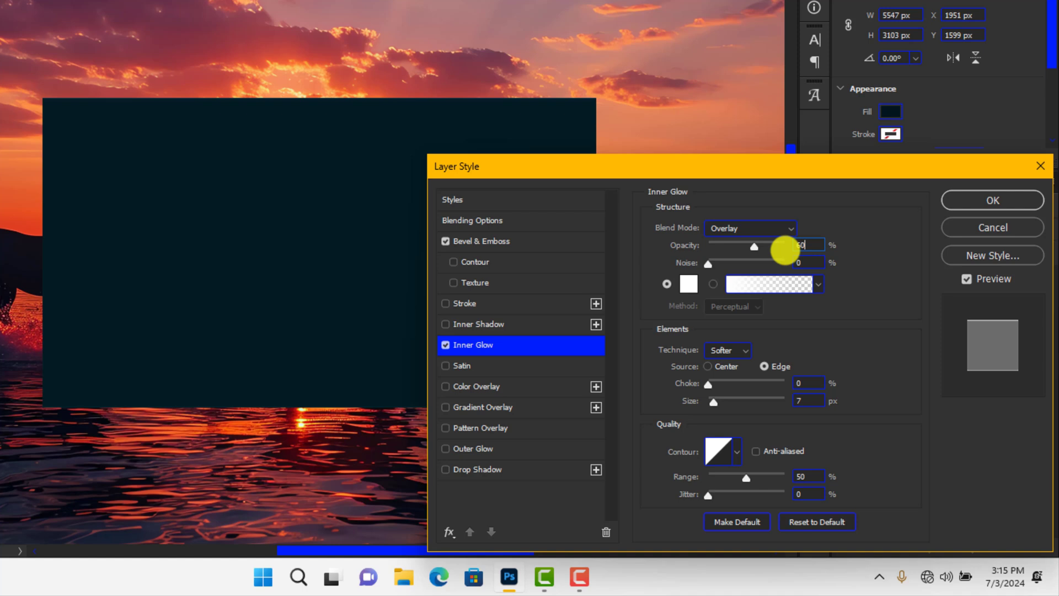
click(795, 384)
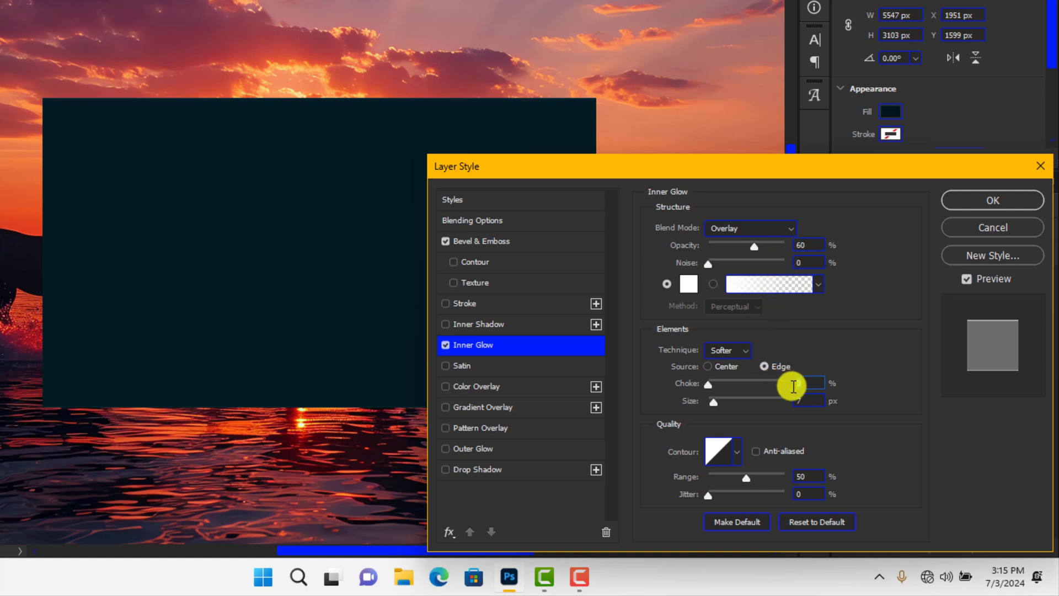
double_click(805, 402)
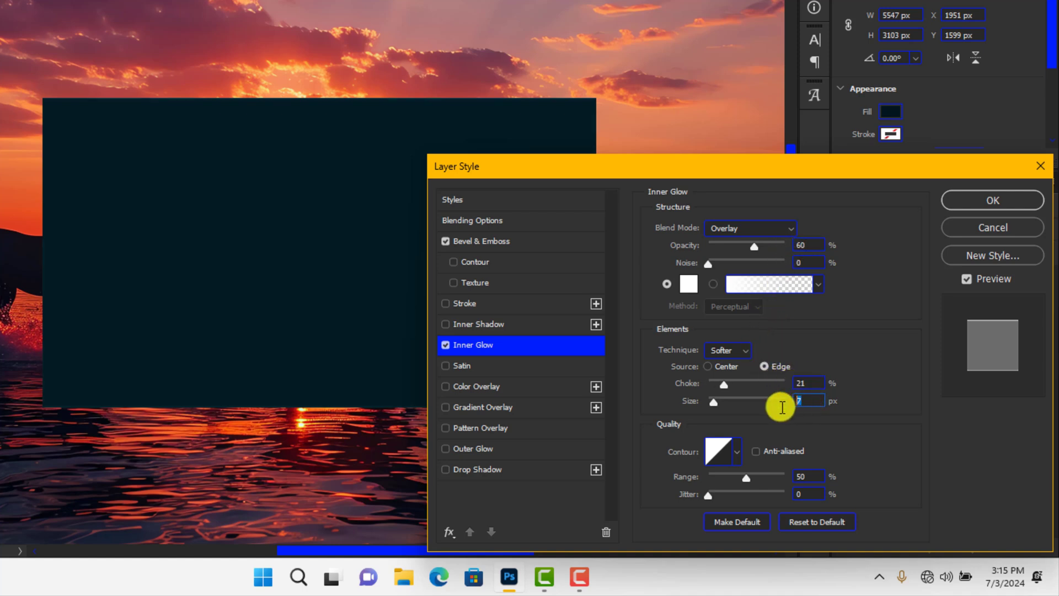
Step: Enable Gradient Overlay and choose the Foreground to Transparent gradient preset
click(567, 408)
click(742, 267)
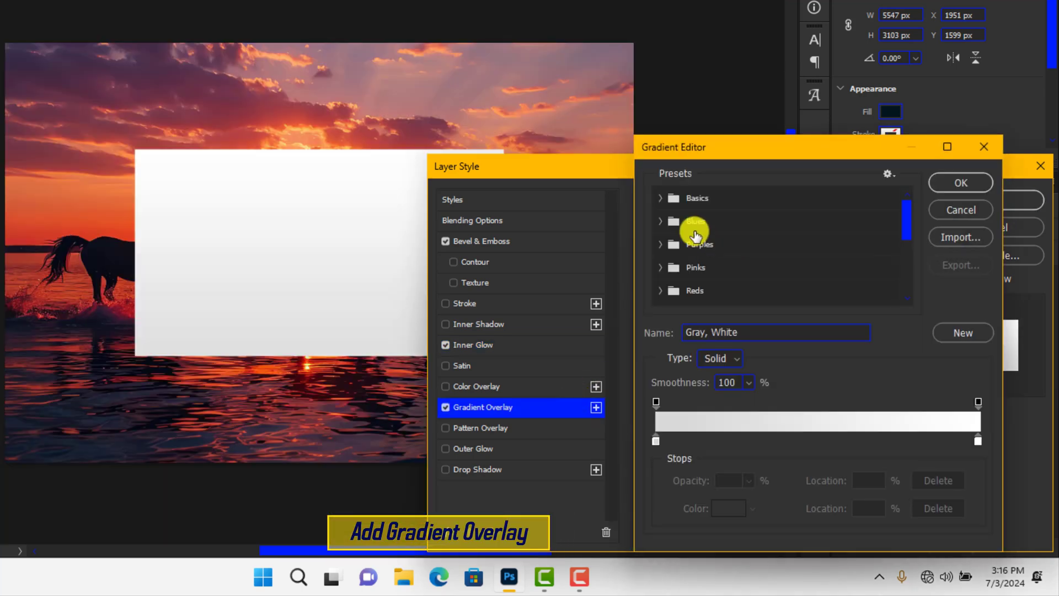
click(659, 198)
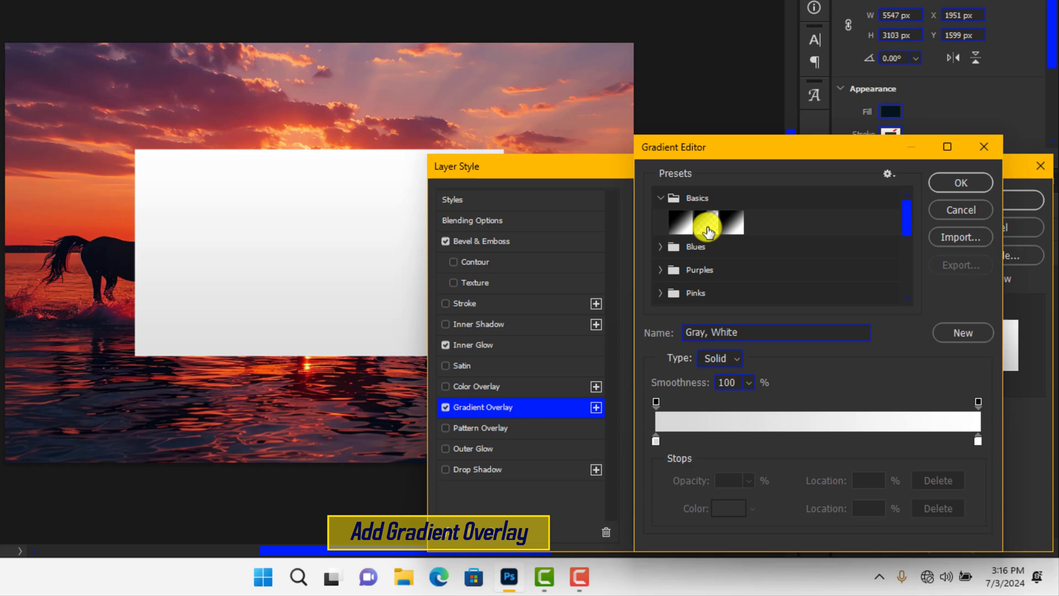
click(707, 231)
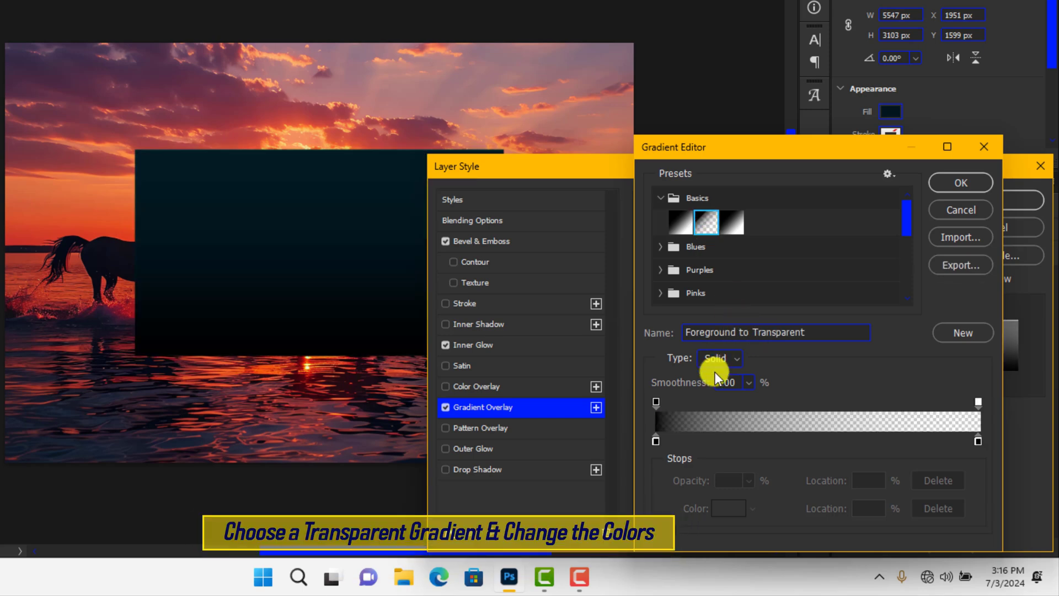
Step: Set the gradient stops to white and dark grey and confirm the gradient
click(656, 441)
click(728, 508)
drag(662, 373, 615, 256)
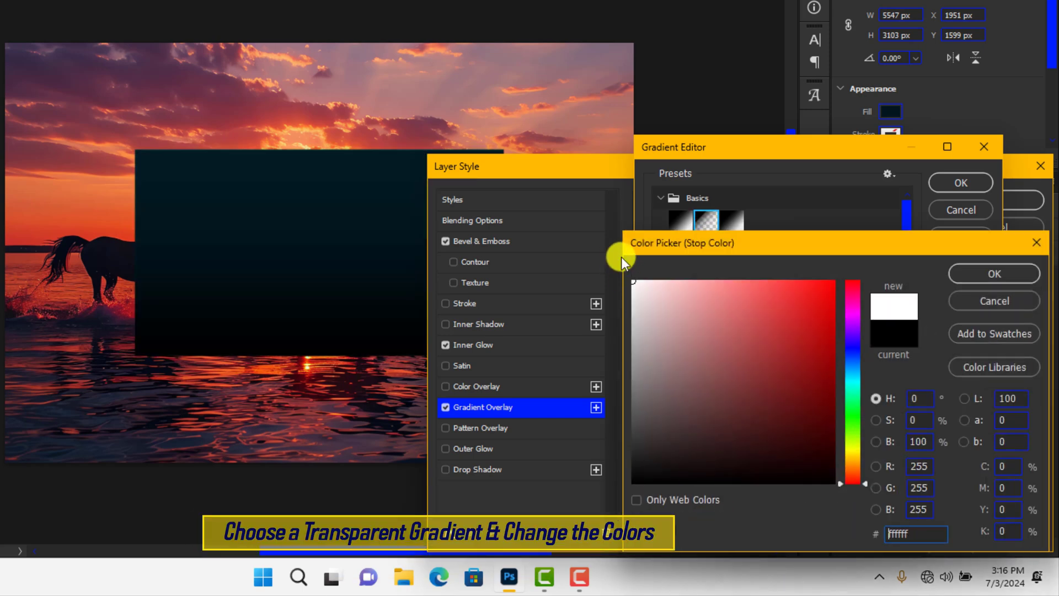
click(978, 273)
double_click(974, 442)
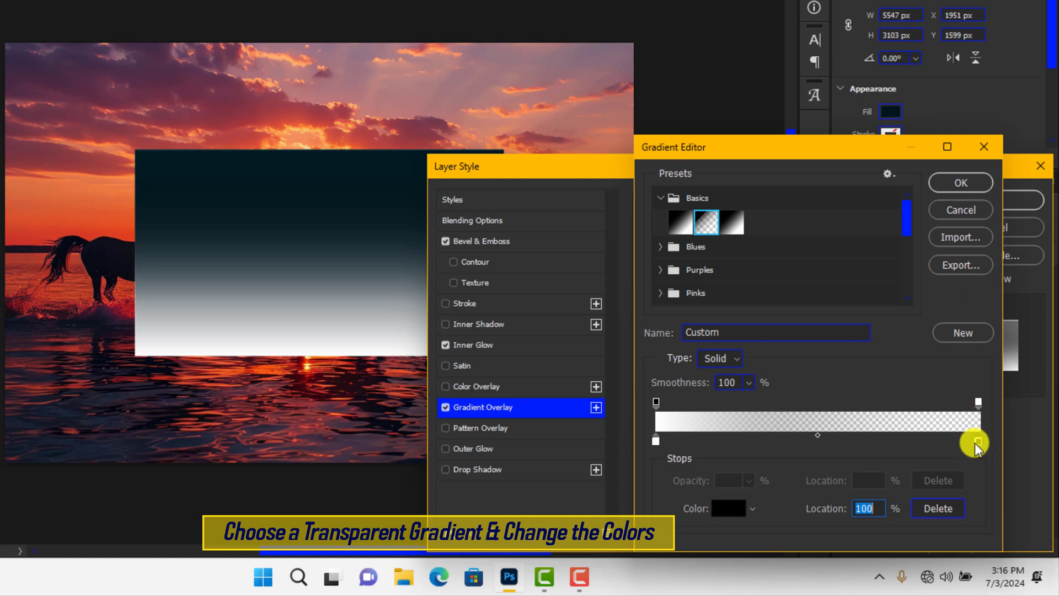
text(191)
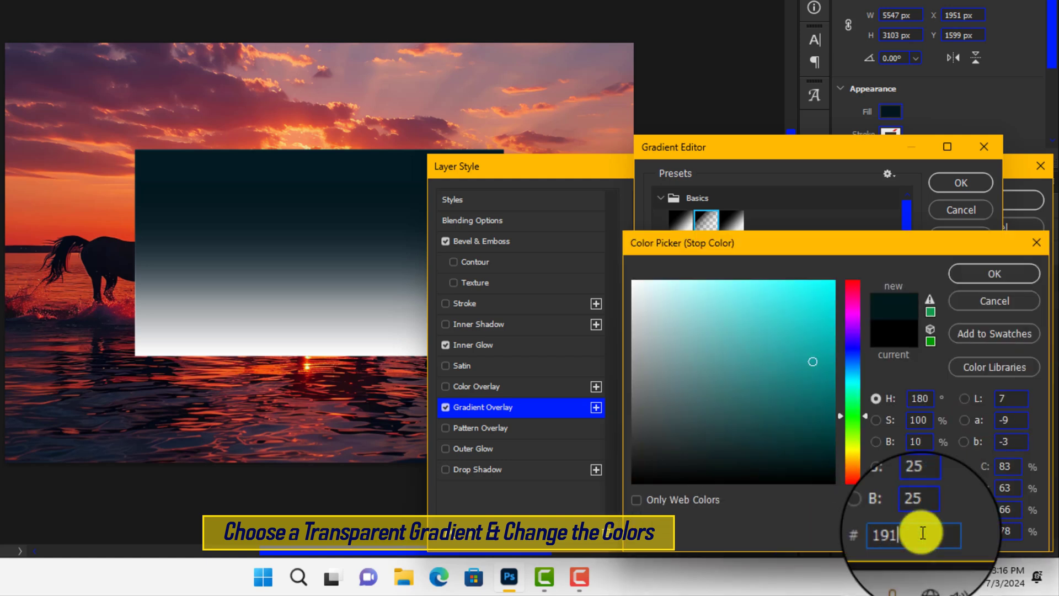
text(9119)
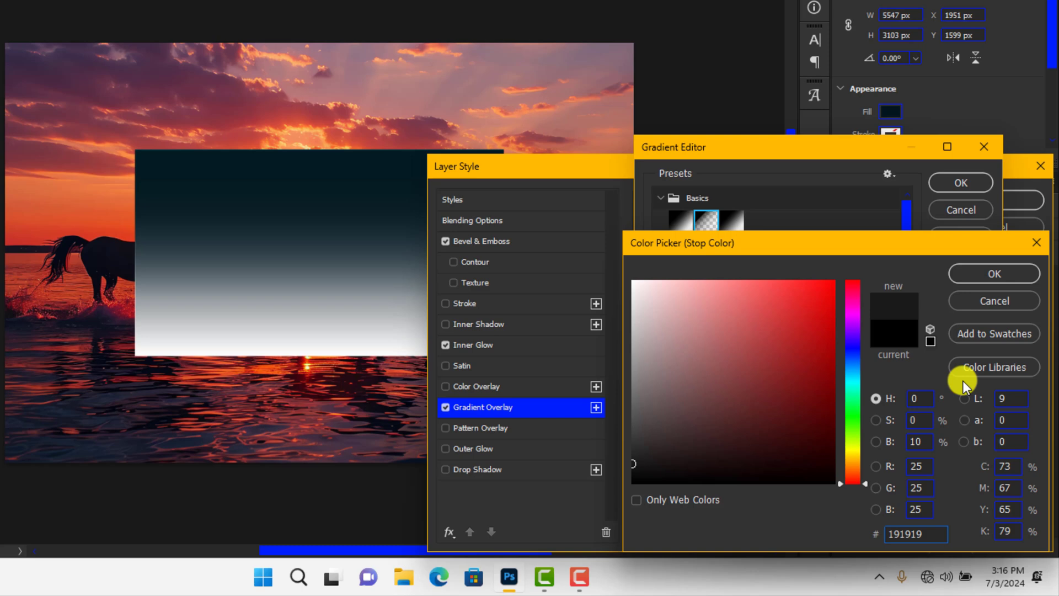
click(994, 274)
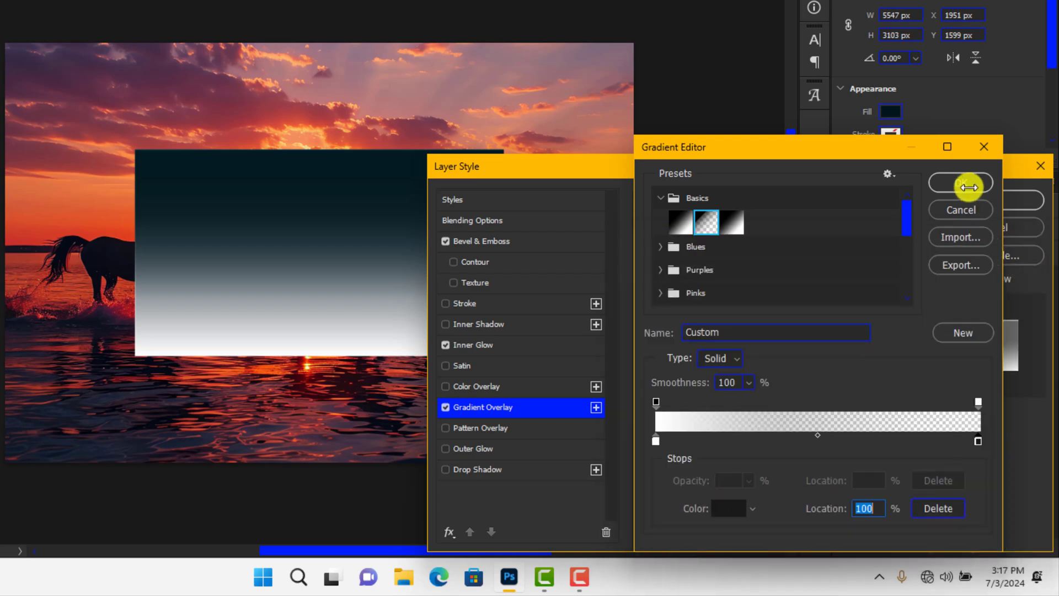
click(967, 181)
Step: Give the gradient overlay 40% opacity at a -80° angle and enable Drop Shadow
double_click(803, 245)
text(40)
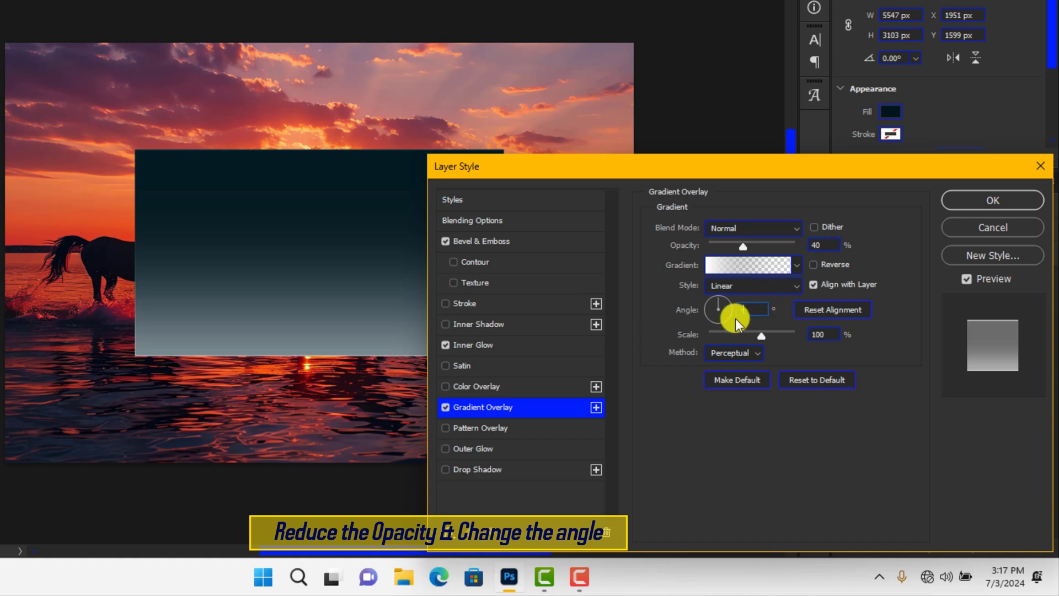
text(-90)
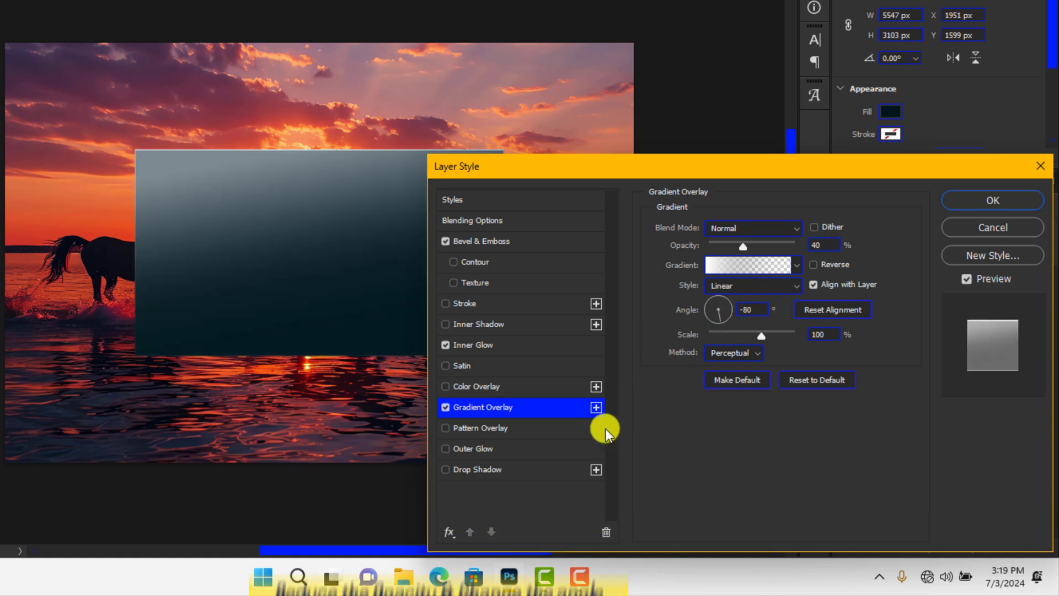
click(557, 473)
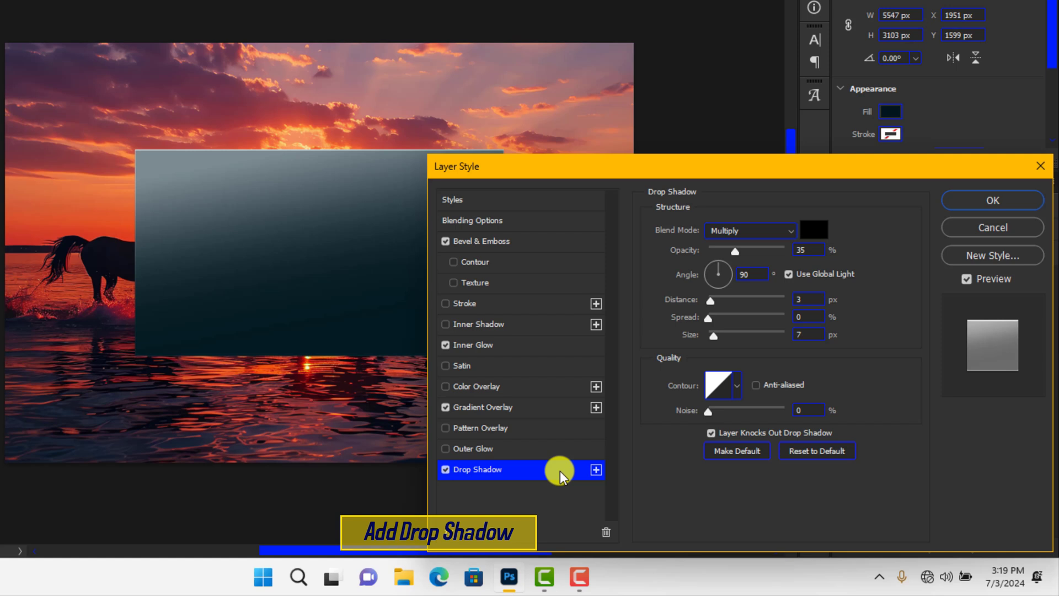
Step: Set the panel's drop shadow to a 130° angle, 85 px distance, 5% spread and 191 px size
click(738, 275)
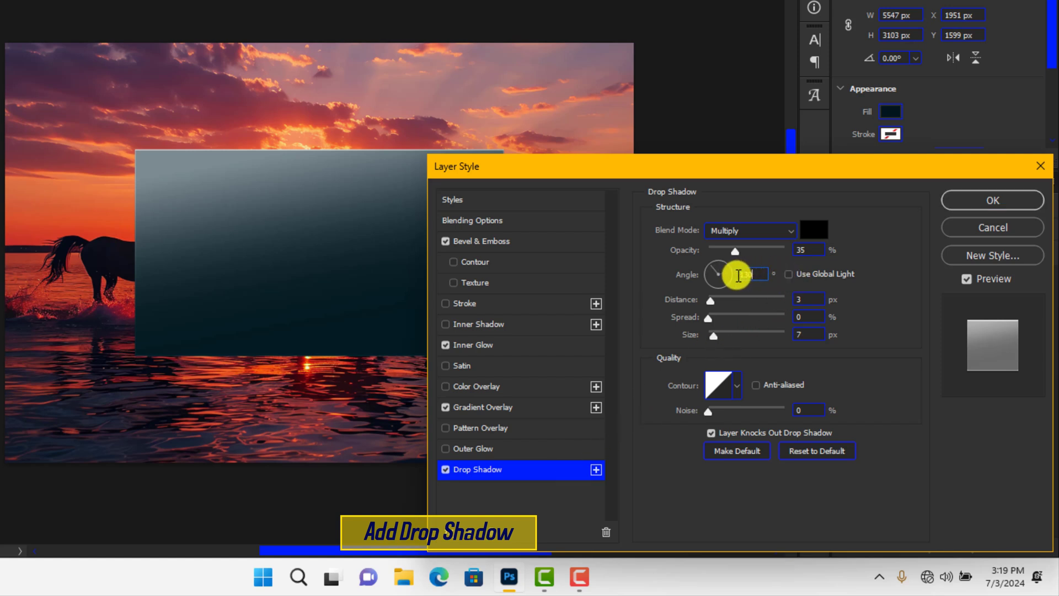
click(809, 299)
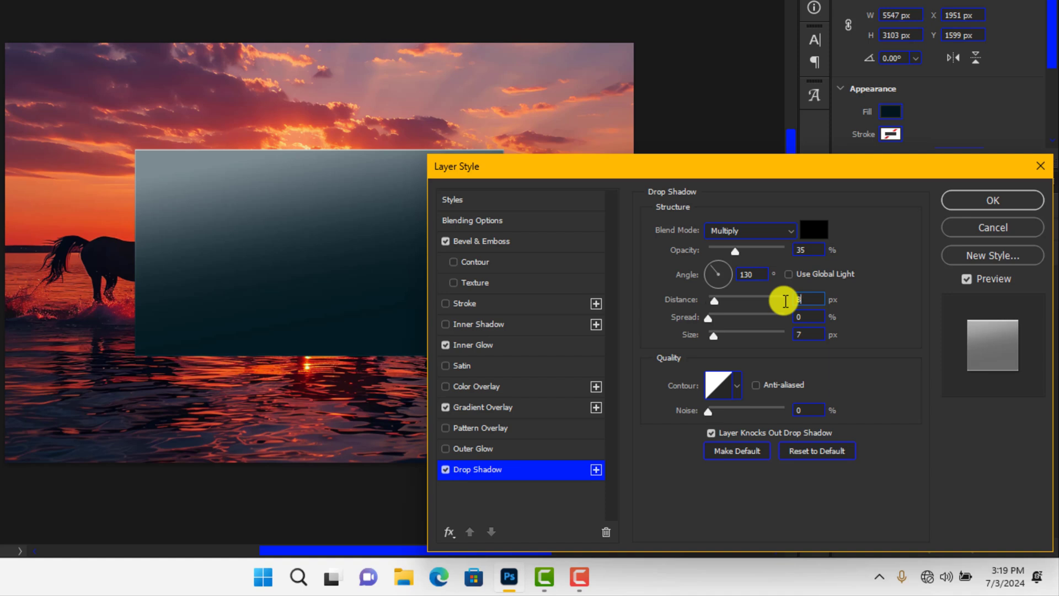
text(35)
click(796, 316)
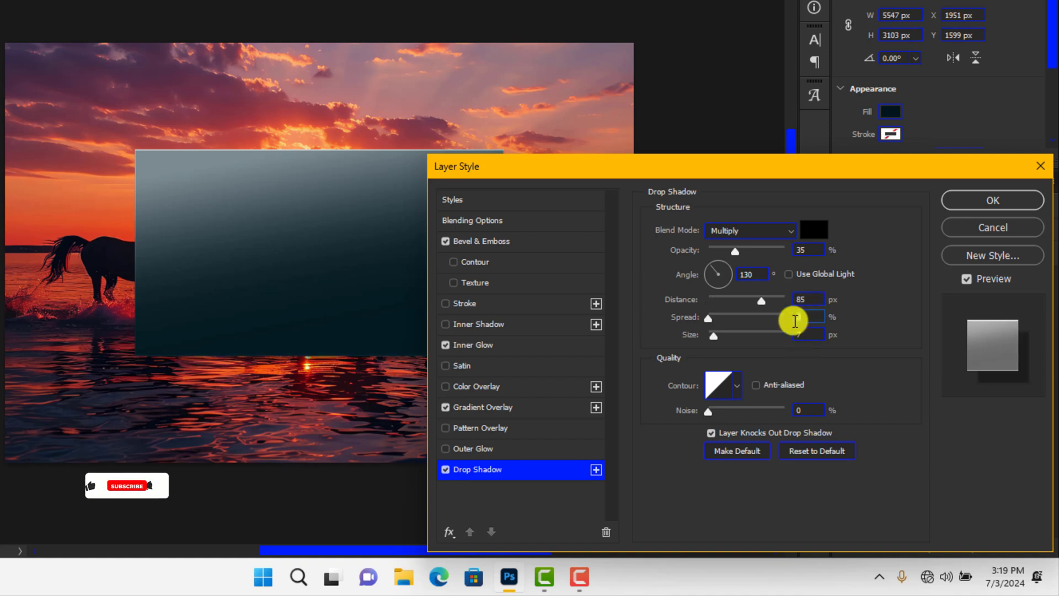
text(5)
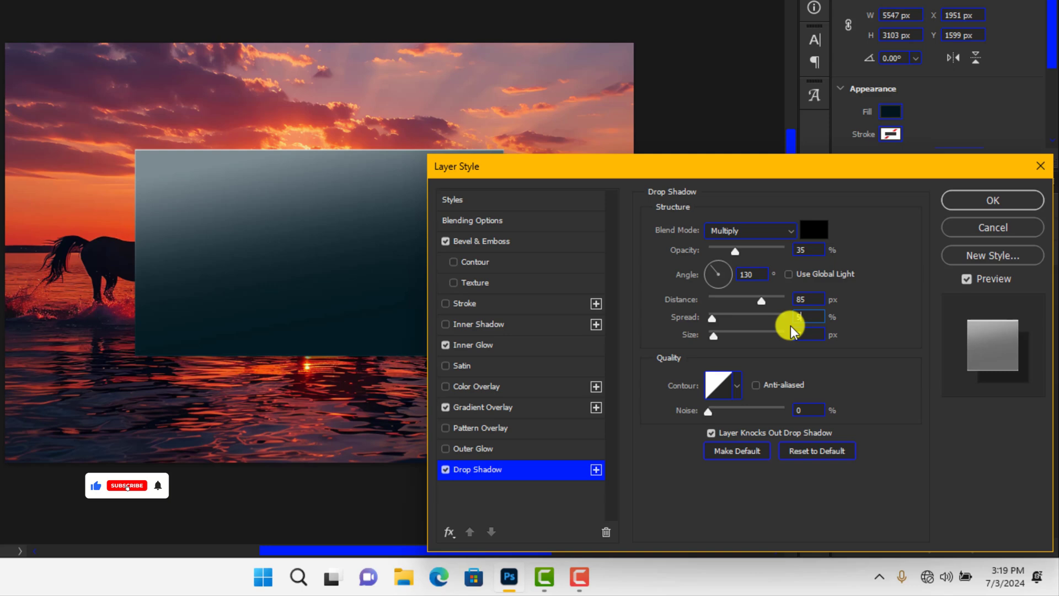
click(811, 334)
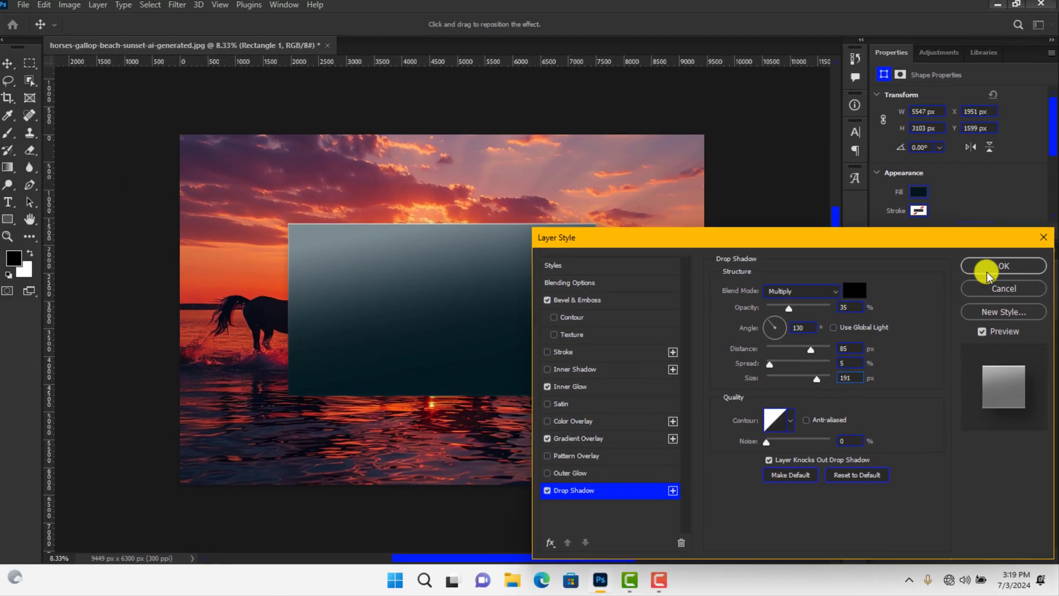
Step: Apply the panel's layer effects, then show Layer 0 copy and clip it to Rectangle 1
click(999, 267)
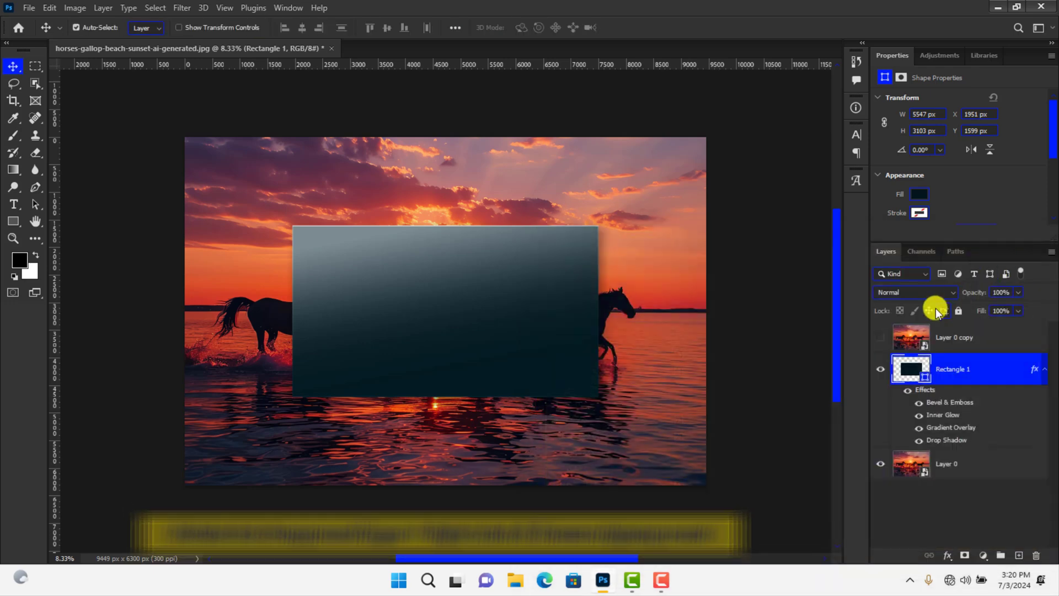
click(880, 337)
click(949, 339)
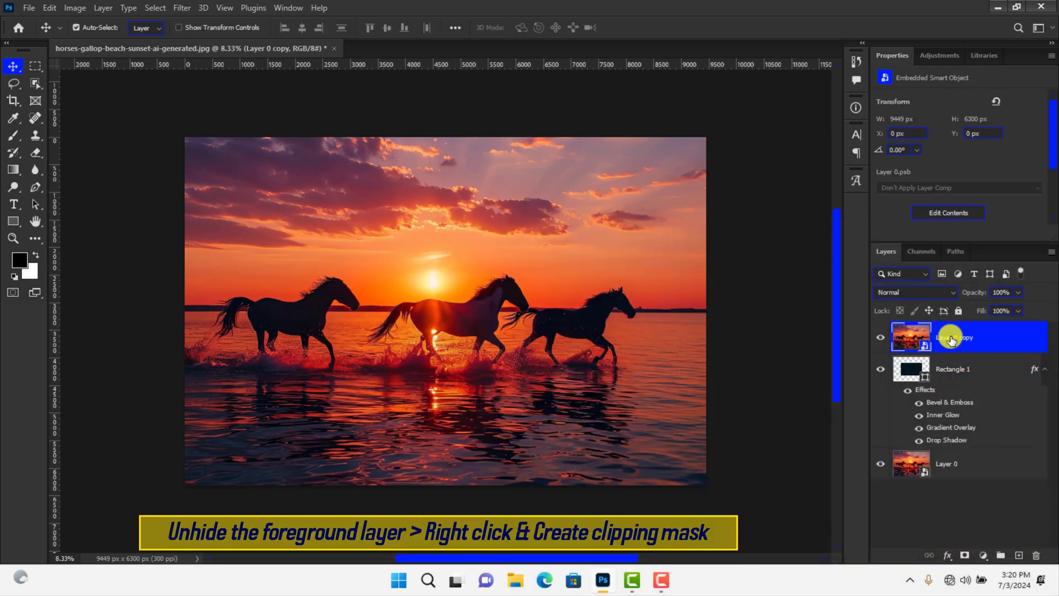
right_click(958, 338)
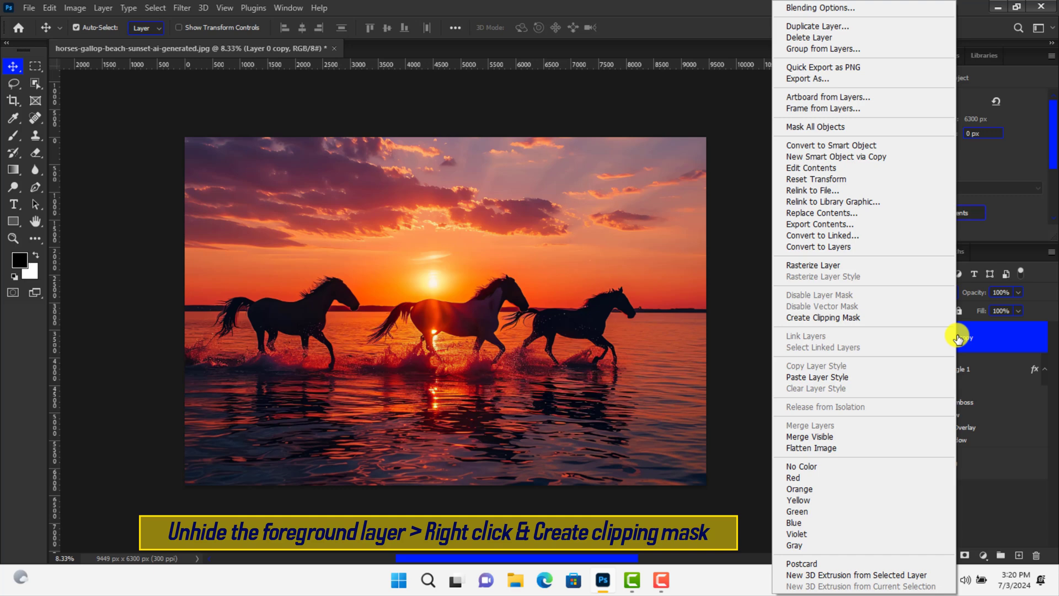
click(922, 317)
key(ctrl+plus)
key(ctrl+minus)
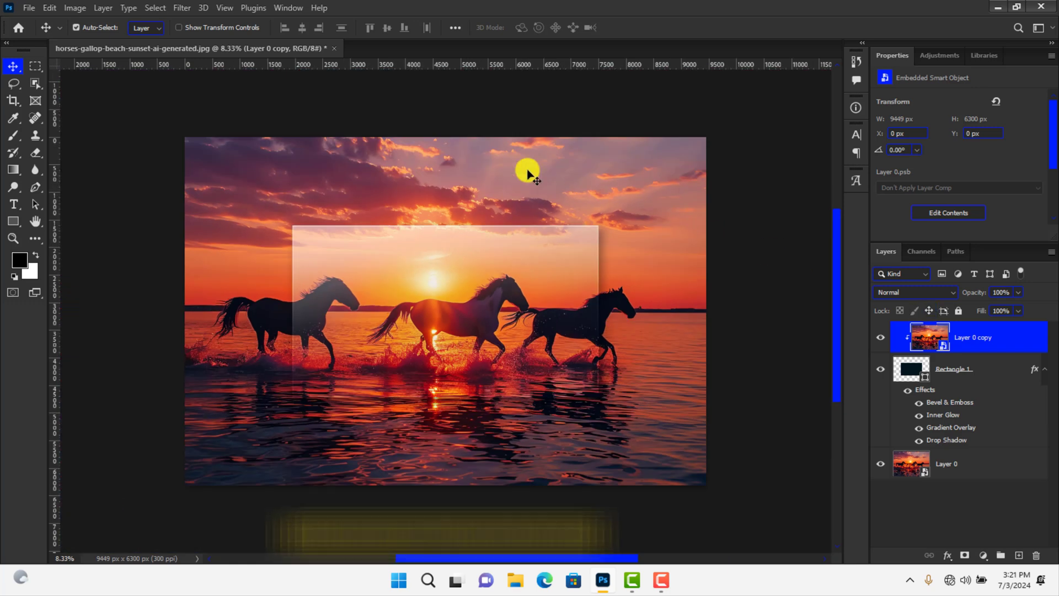
Step: Blur the clipped Layer 0 copy with a Gaussian Blur smart filter of 84.1 px radius
click(181, 8)
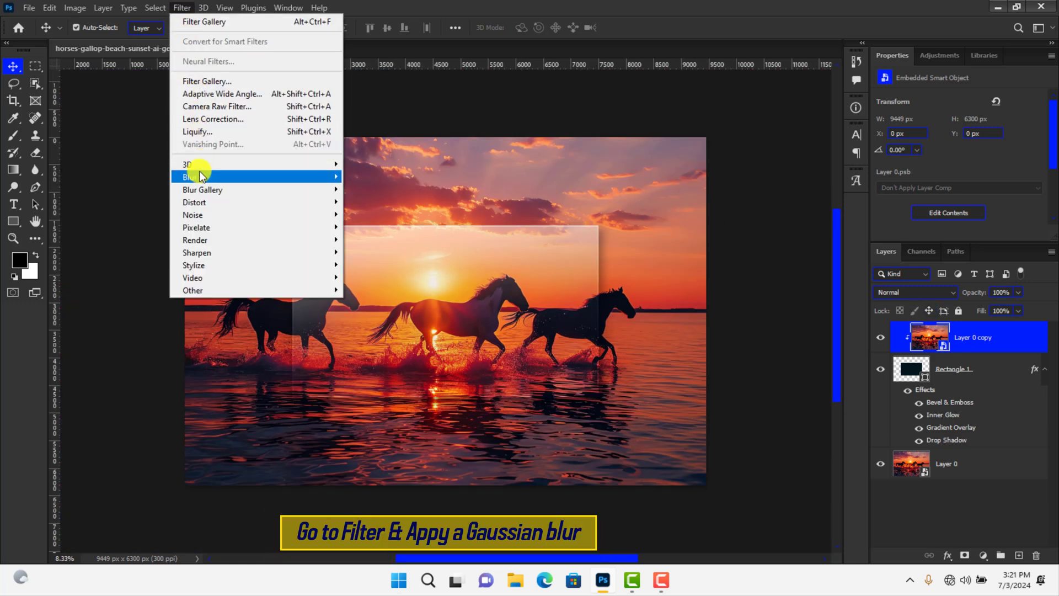
mouse_move(203, 176)
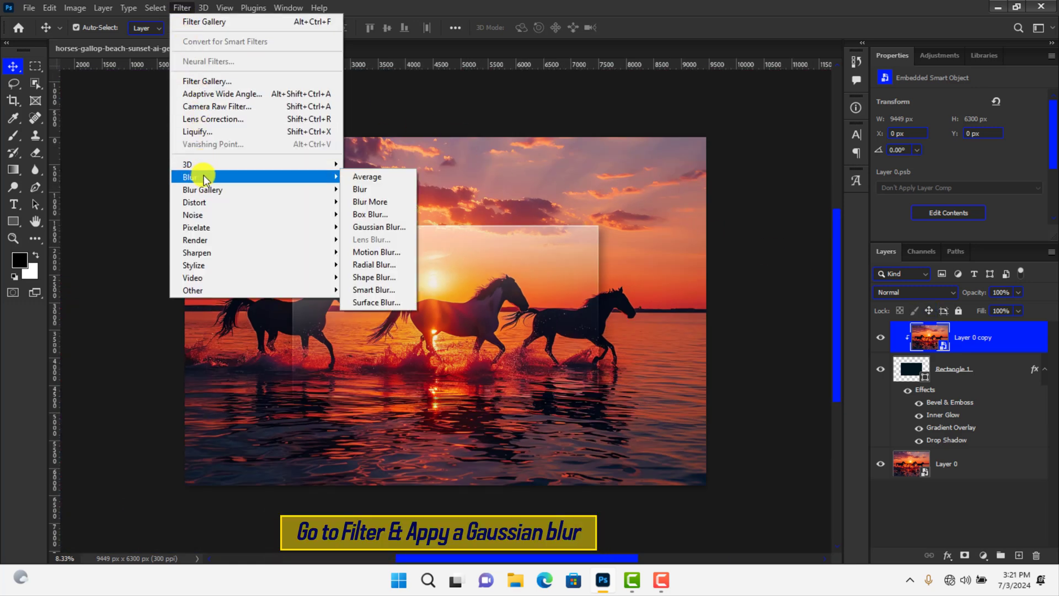
click(369, 224)
drag(497, 111, 720, 180)
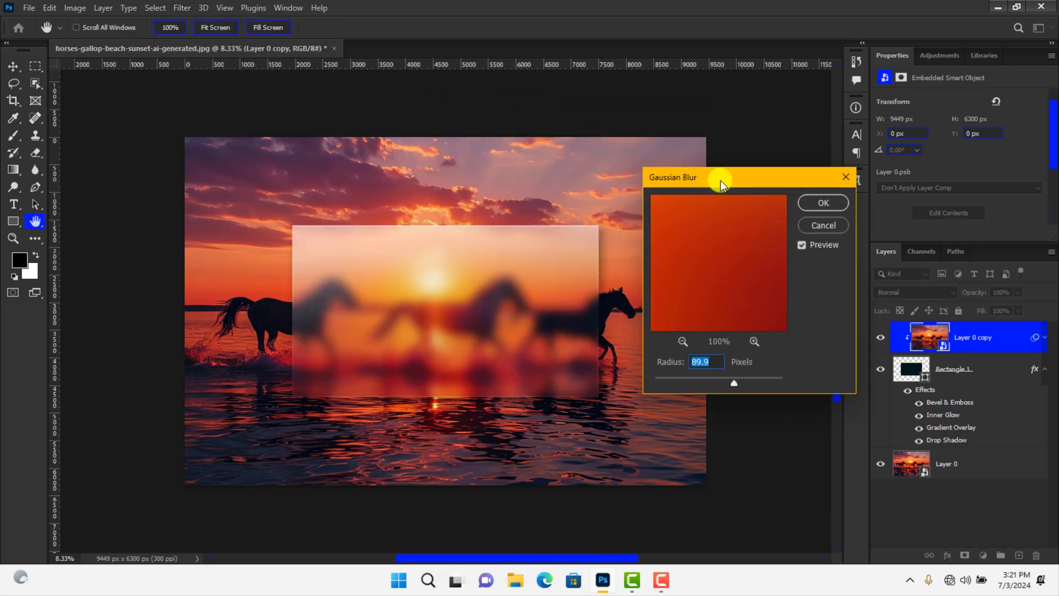
drag(736, 383, 733, 380)
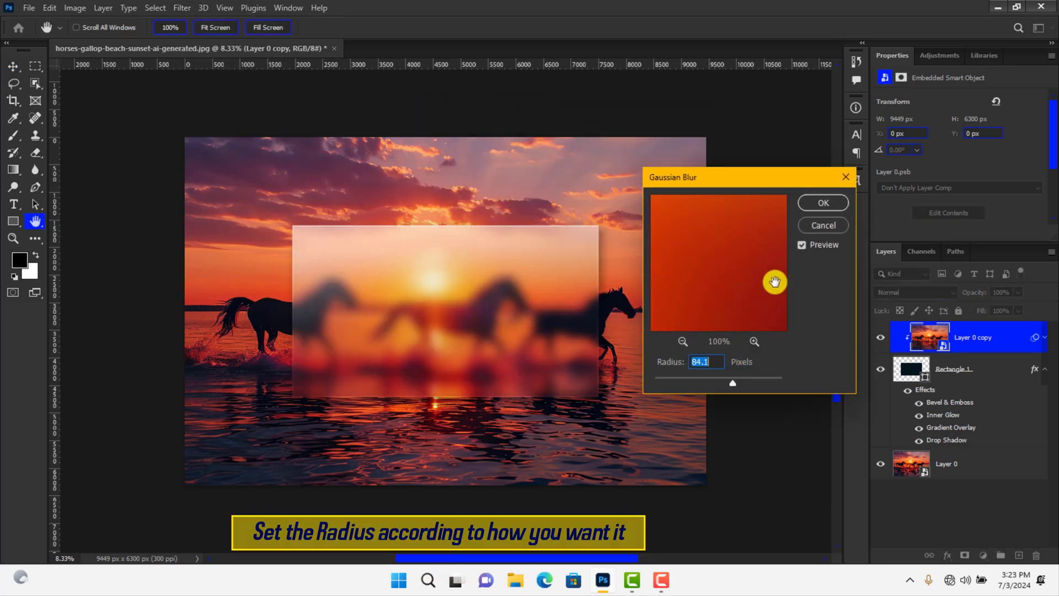
click(823, 204)
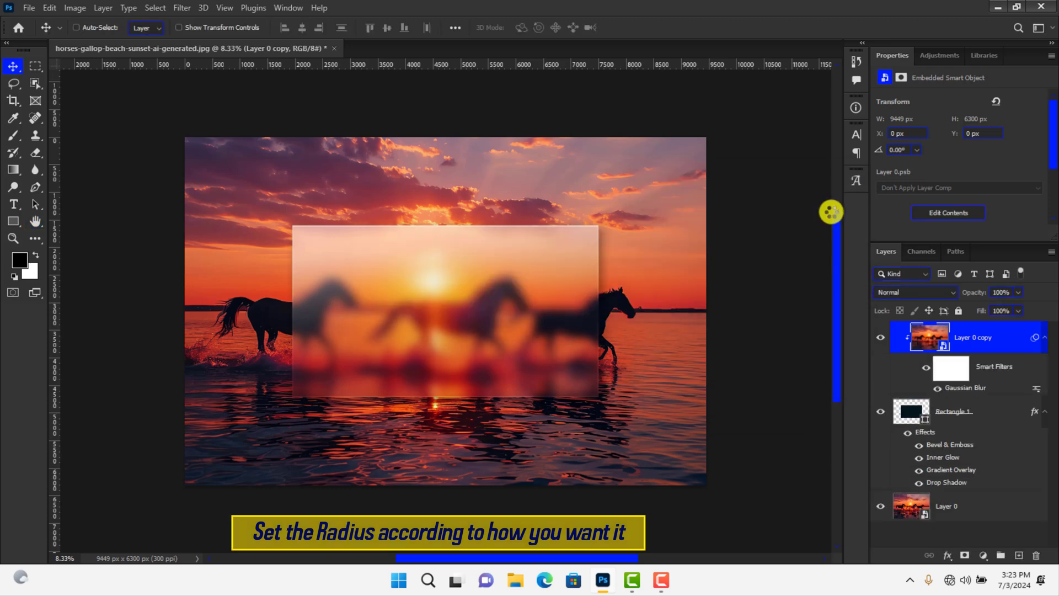
key(ctrl+plus)
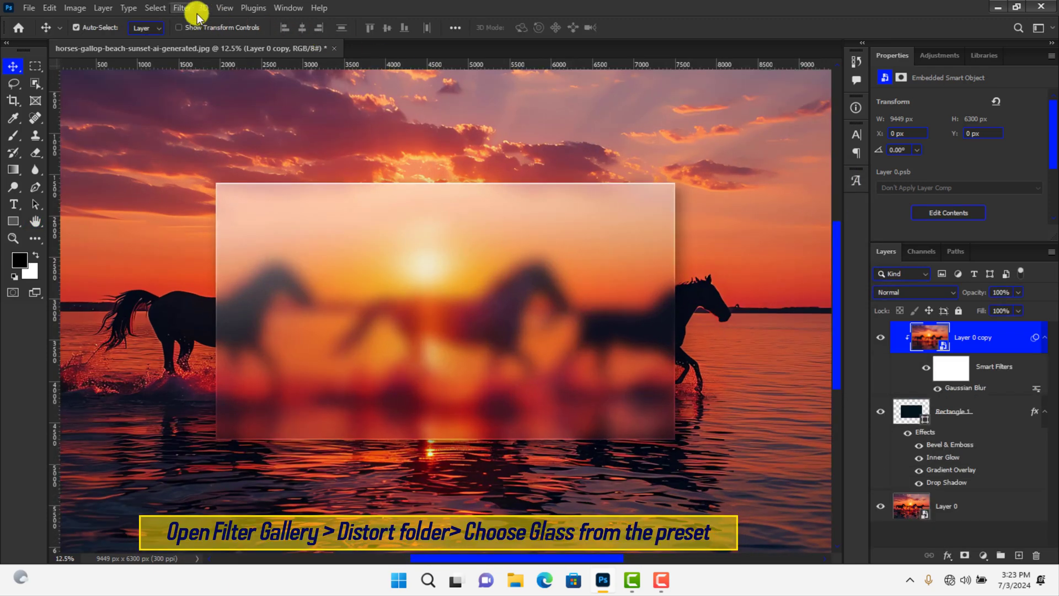
Step: Apply a Filter Gallery Glass filter to Layer 0 copy: distortion 10, smoothness 5, Frosted texture
click(181, 8)
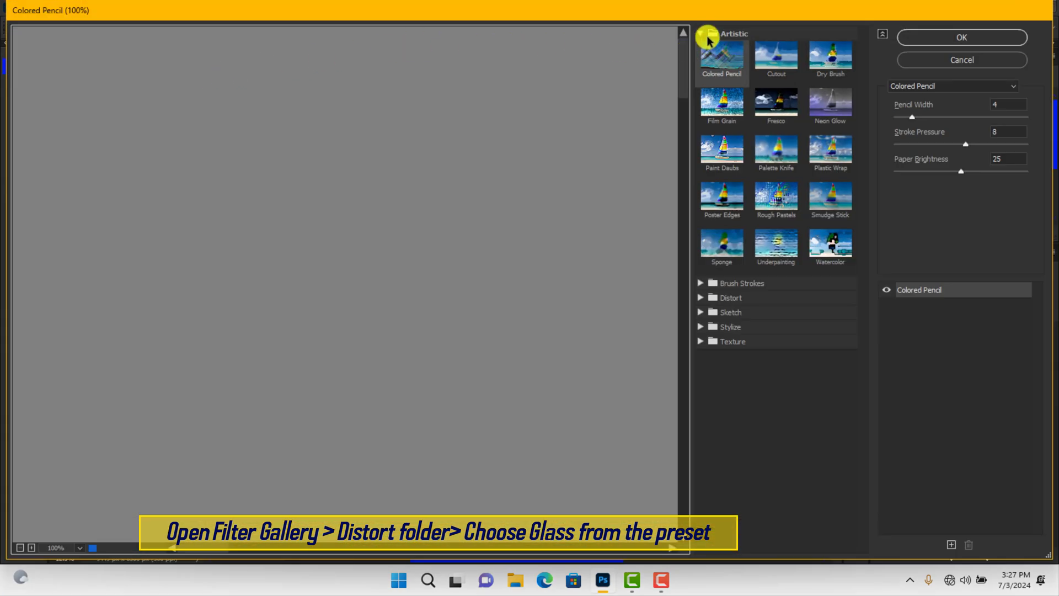
click(701, 34)
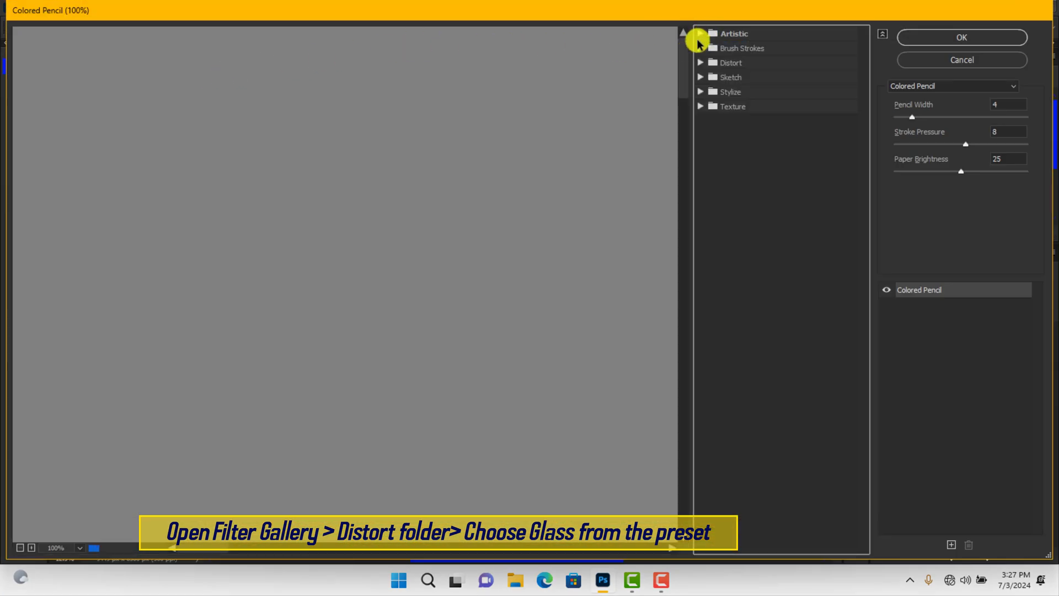
click(701, 63)
click(777, 85)
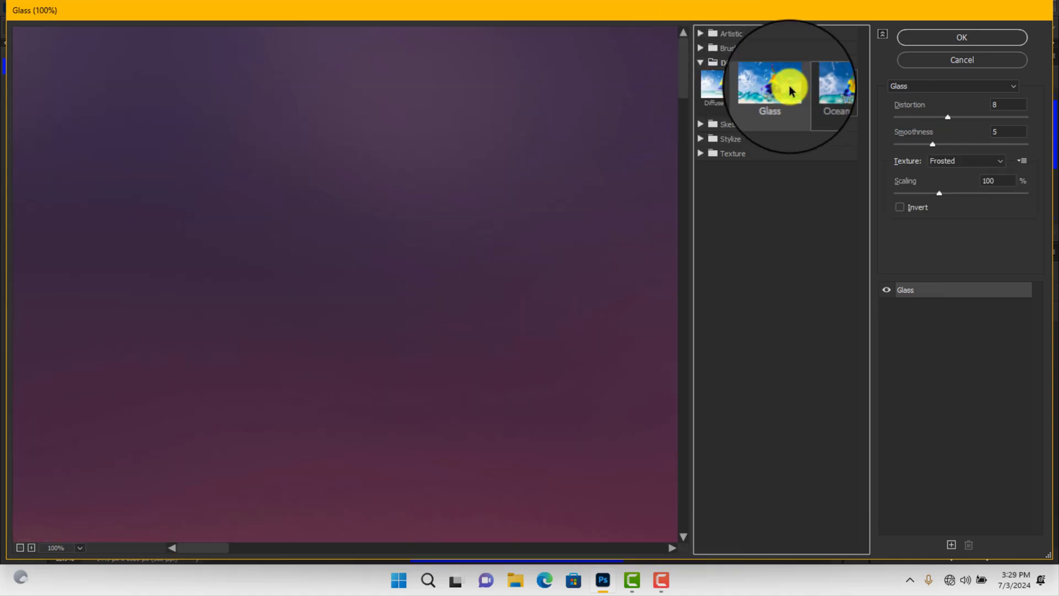
drag(949, 118, 959, 116)
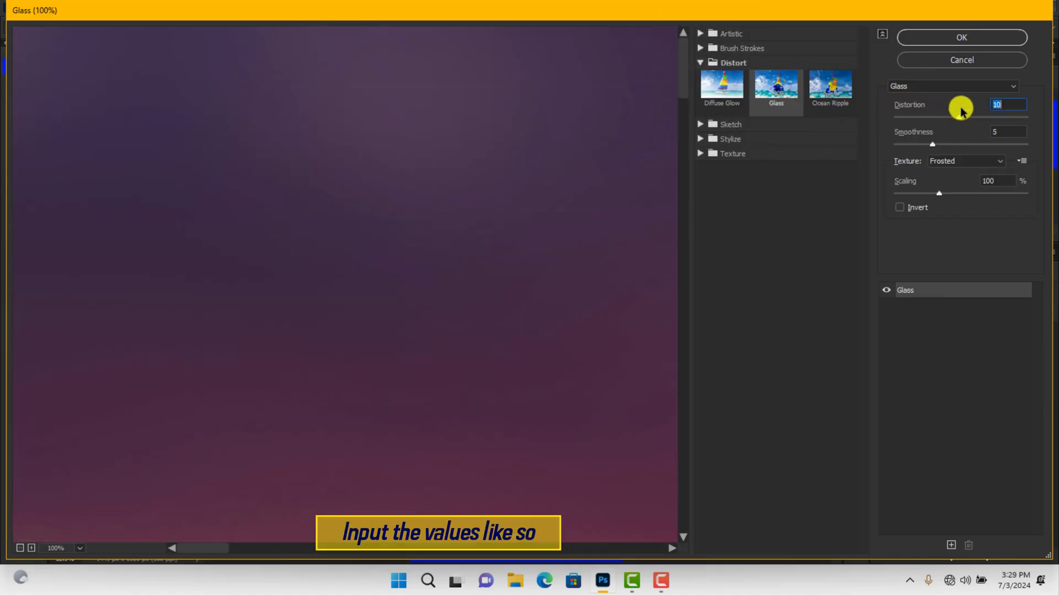
click(962, 37)
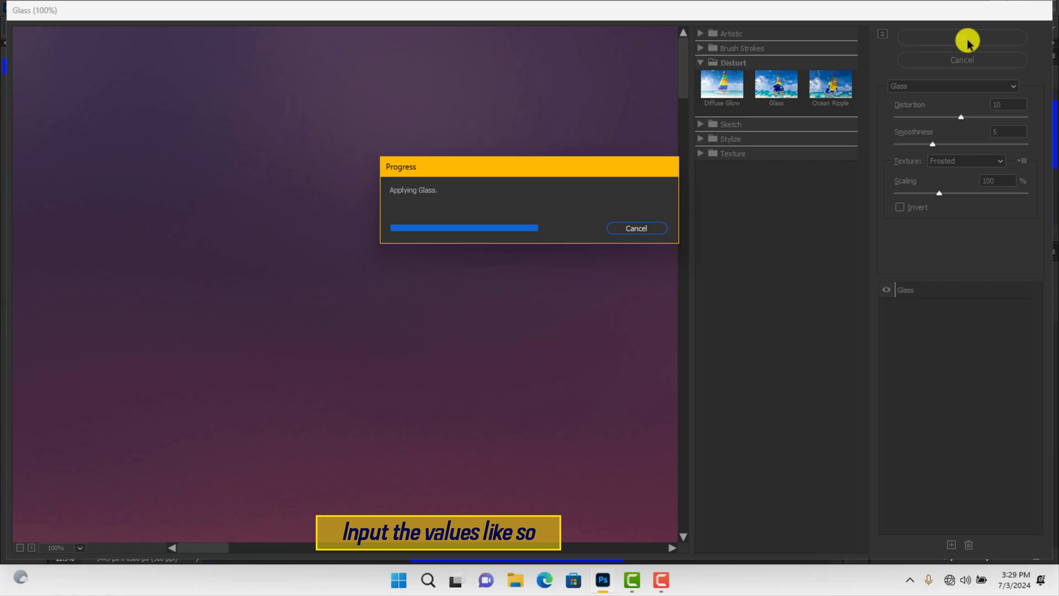
key(ctrl+minus)
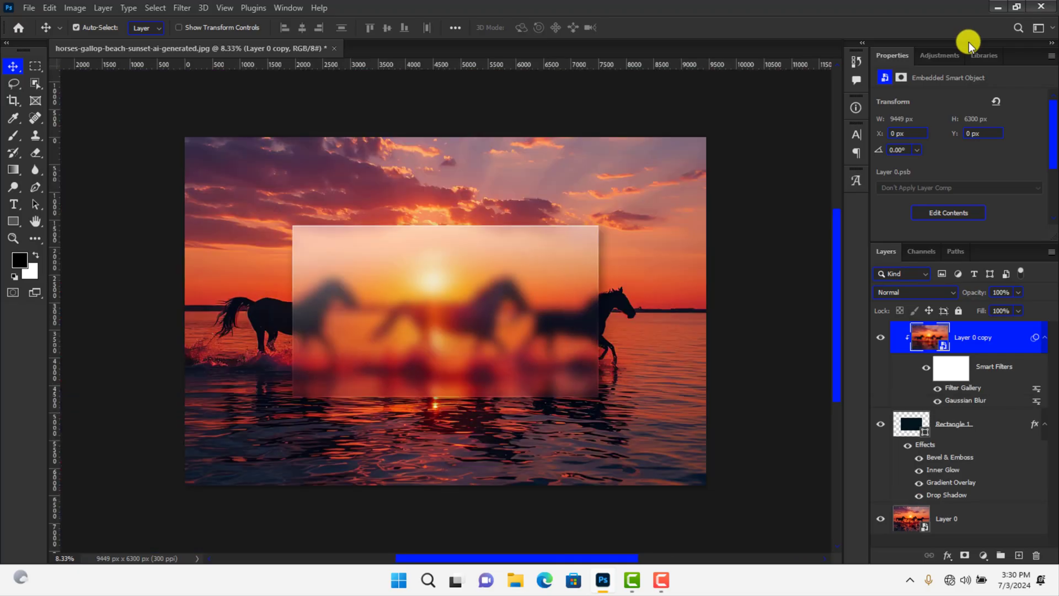
Step: Place the Layer 2.png login form image embedded into the design
click(22, 11)
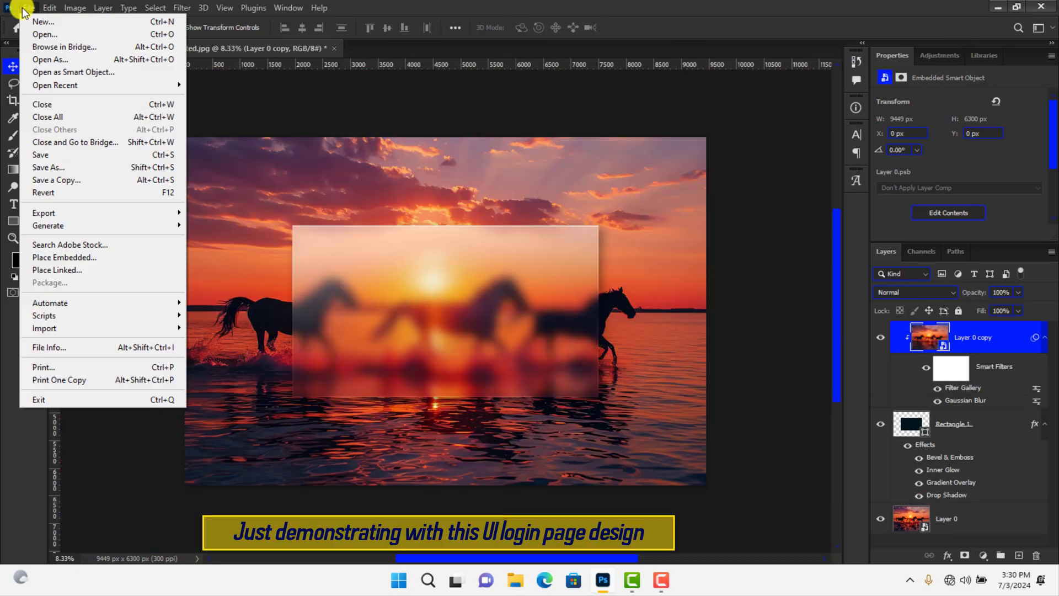
click(71, 257)
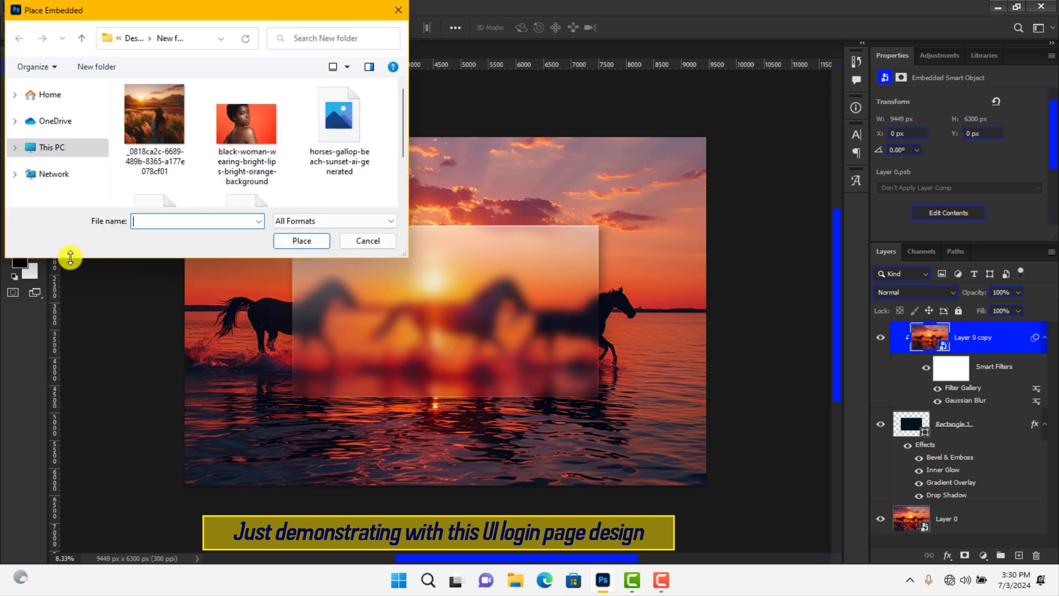
scroll(61, 166, down, 3)
scroll(153, 168, down, 3)
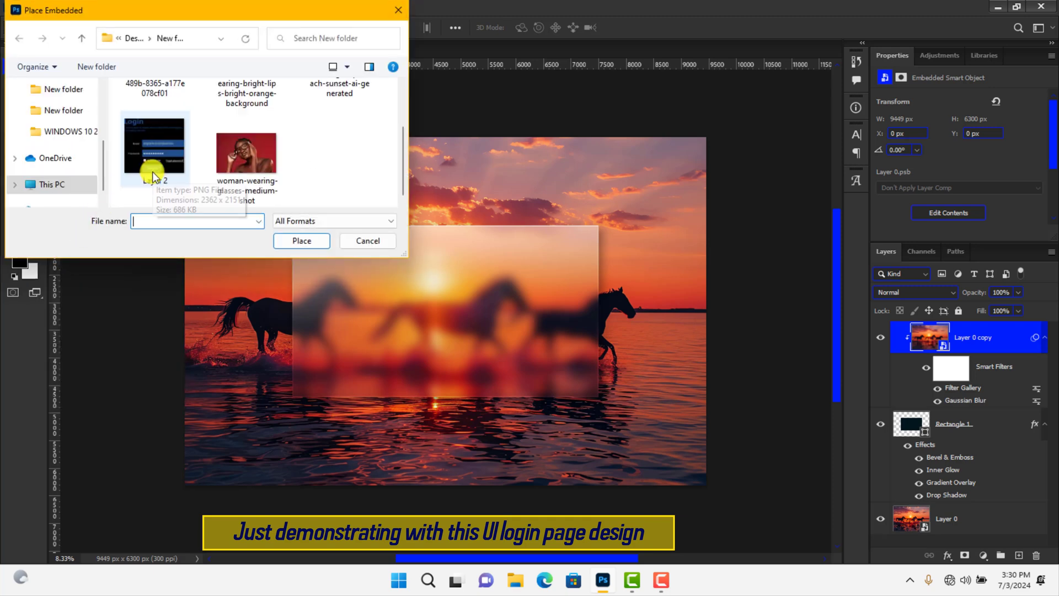
click(152, 166)
click(302, 241)
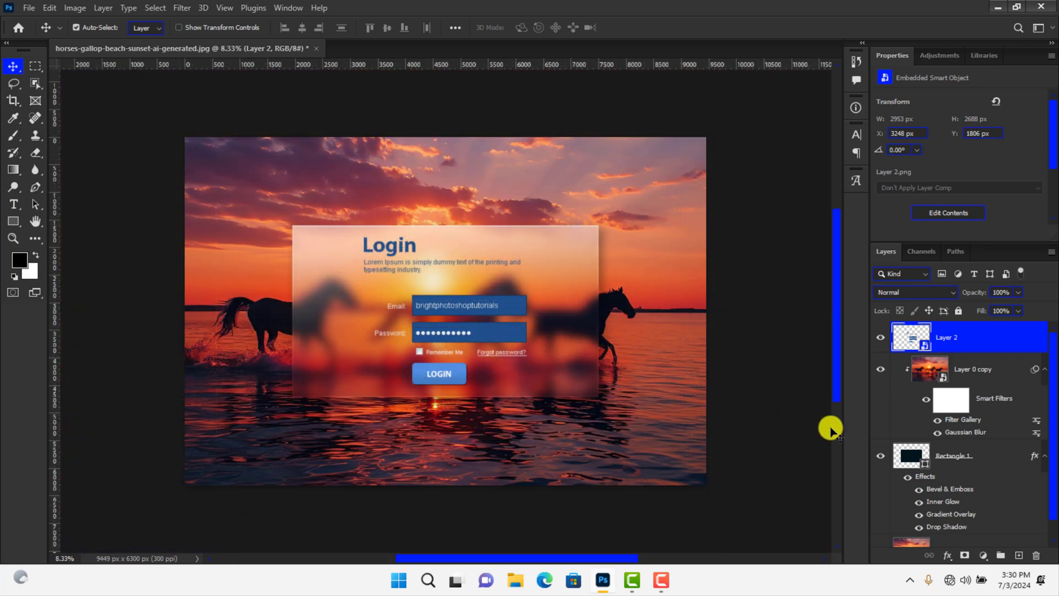
Step: Centre the login form horizontally with the Rectangle 1 panel
ctrl+click(946, 461)
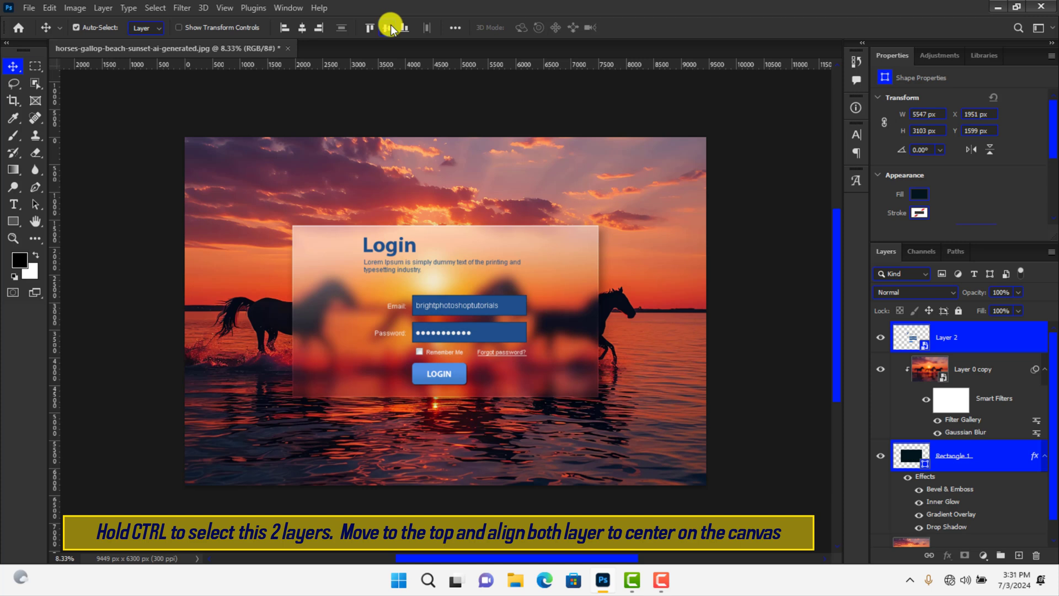
click(302, 27)
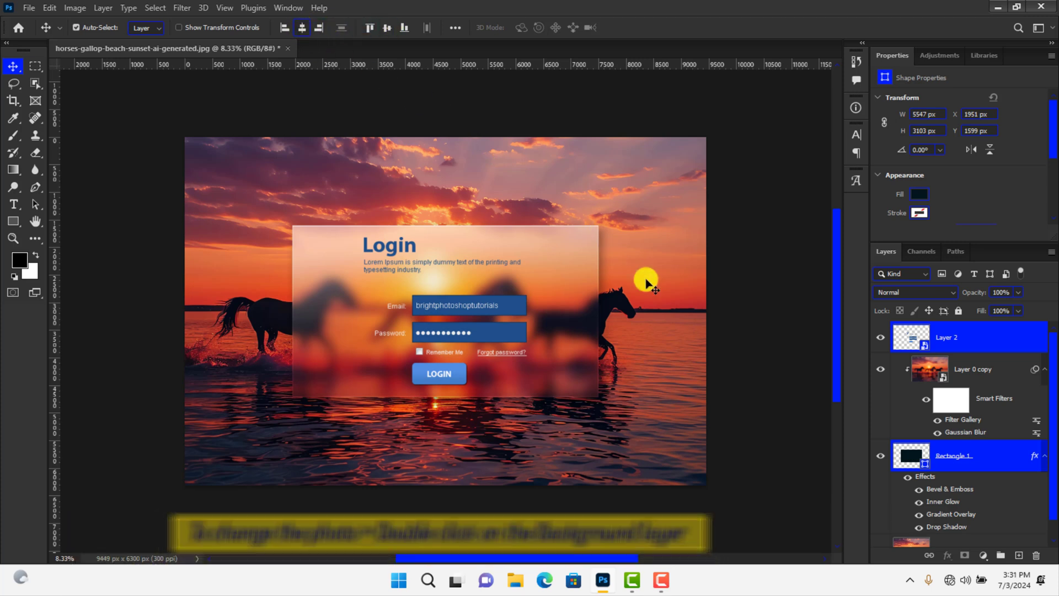
scroll(895, 469, down, 1)
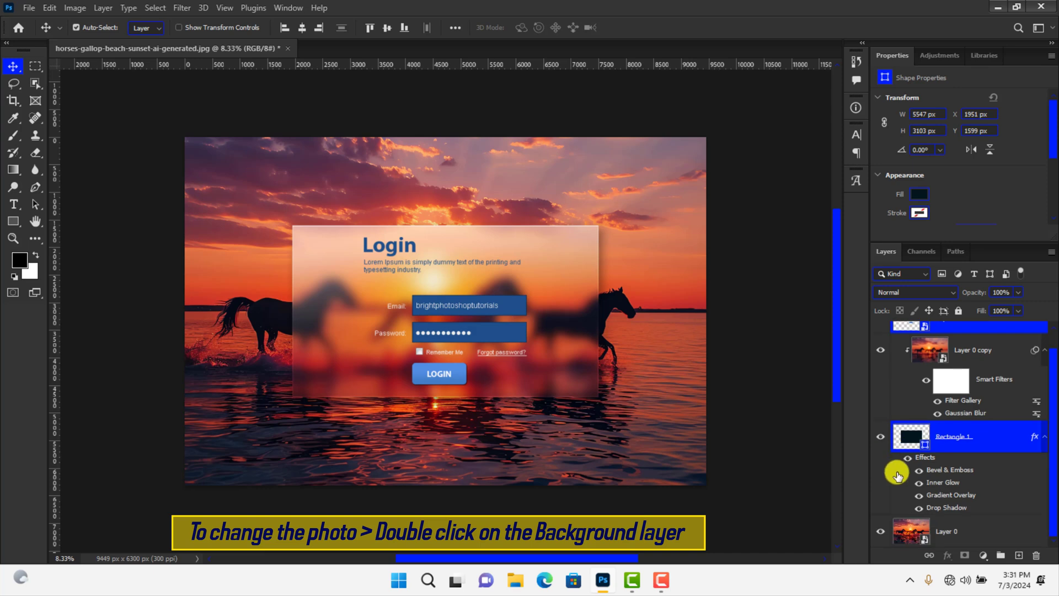
Step: Open the Layer 0 smart object and place the woman-in-golden-field photo embedded inside it
double_click(922, 530)
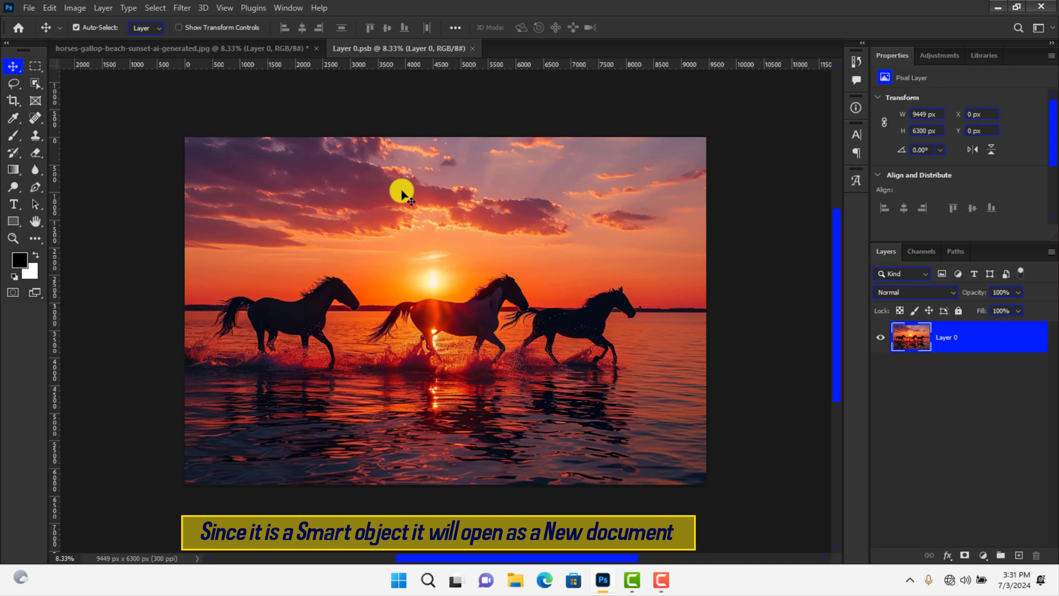
click(29, 8)
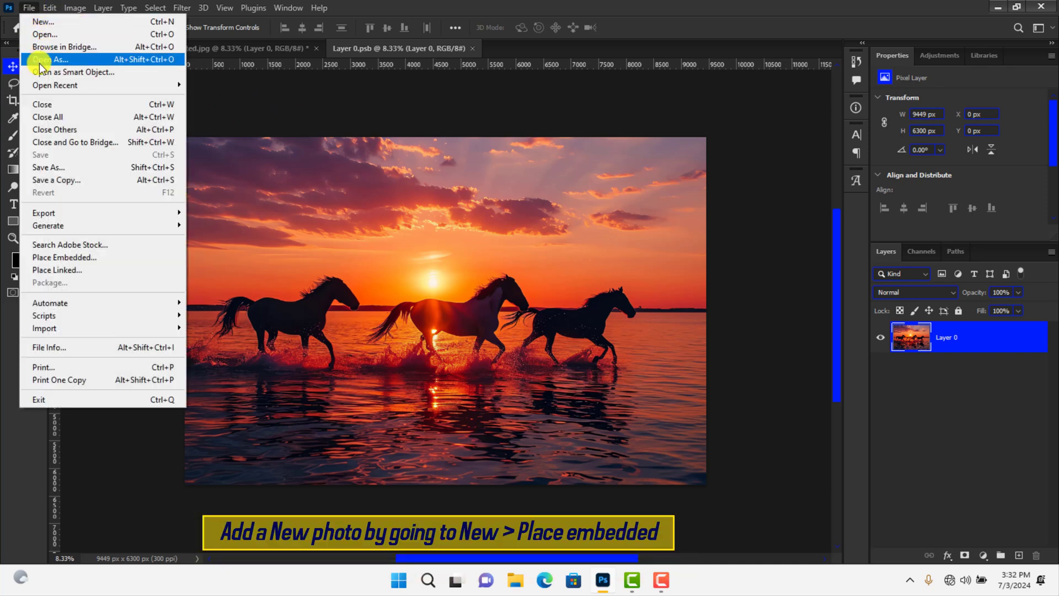
click(72, 257)
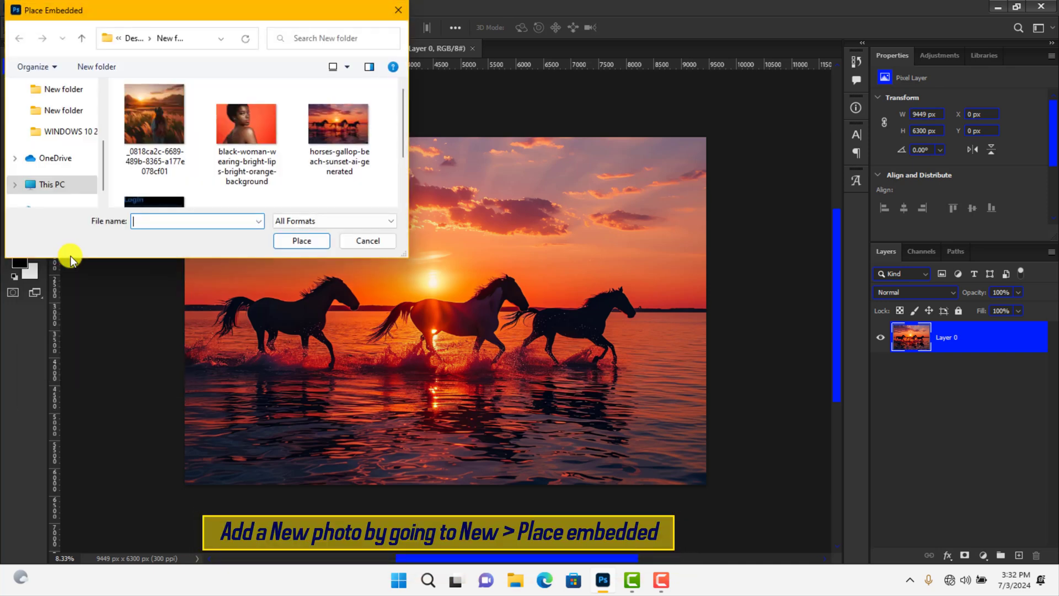
click(142, 133)
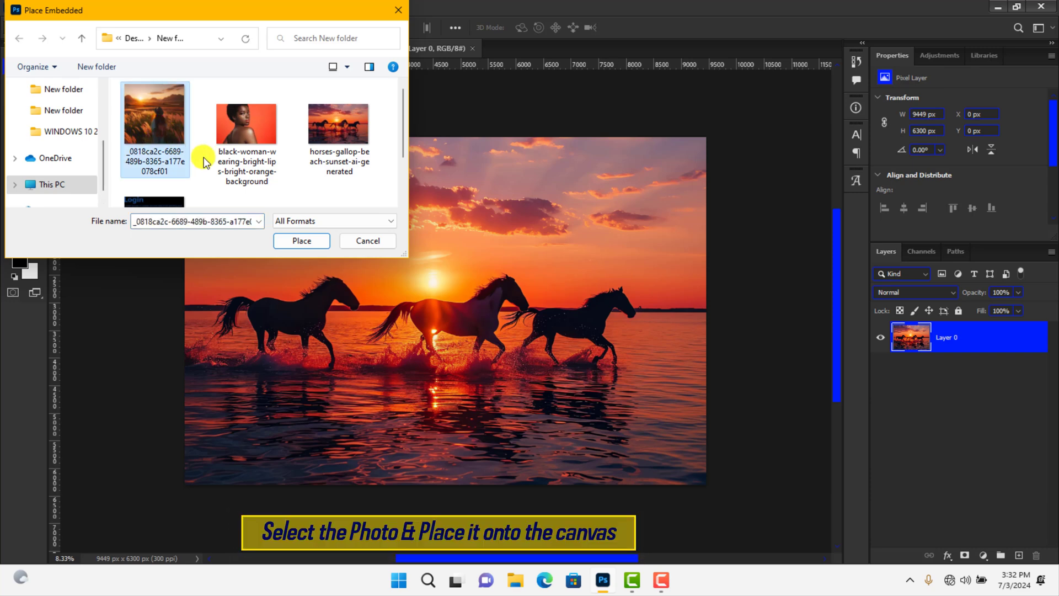
click(304, 243)
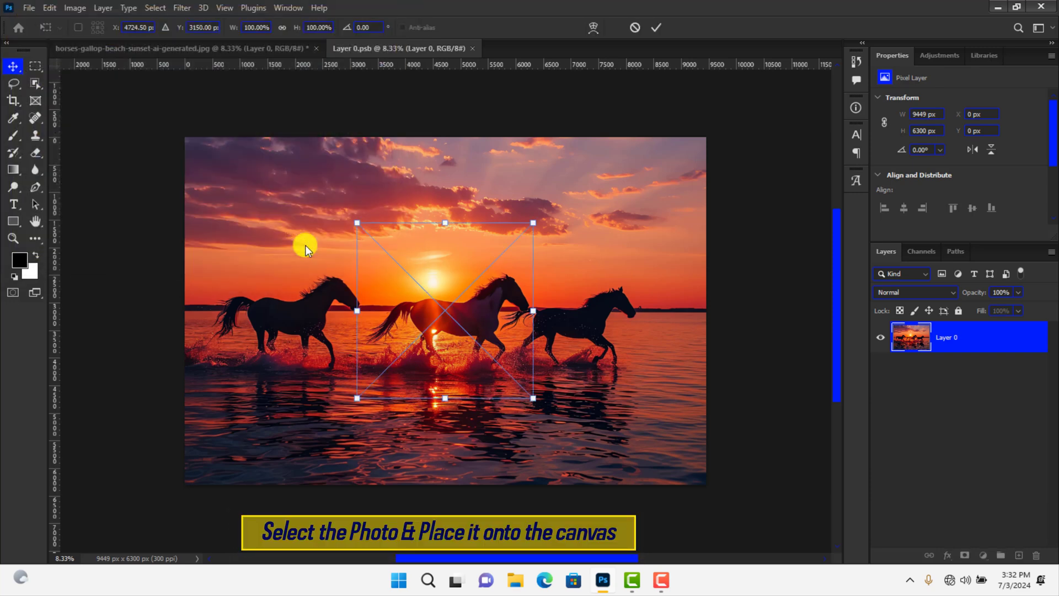
Step: Scale the field photo to about 303.84% so it fills the whole canvas
key(ctrl+minus)
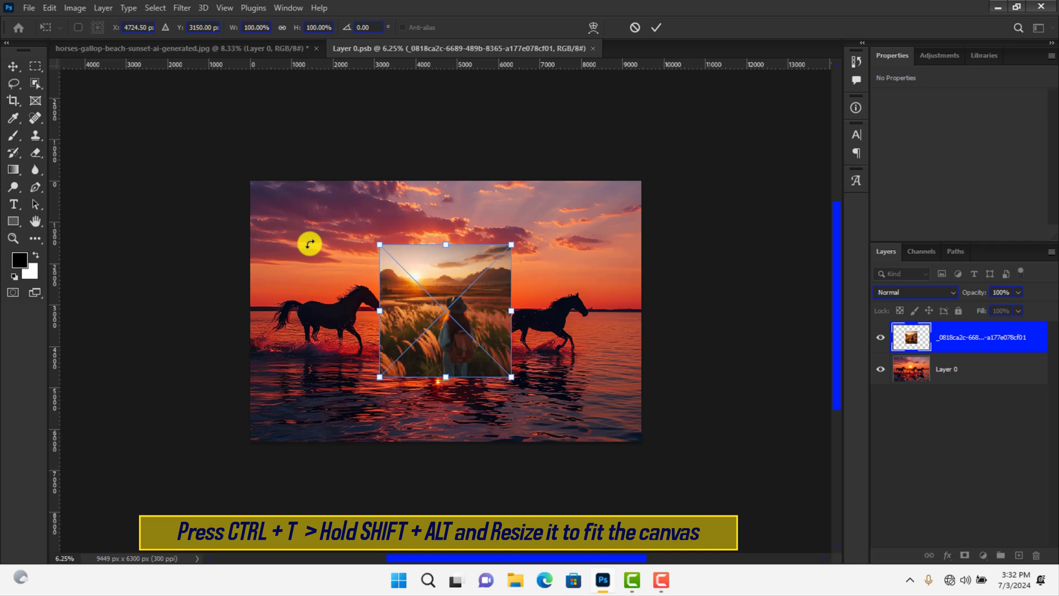
drag(509, 246, 699, 165)
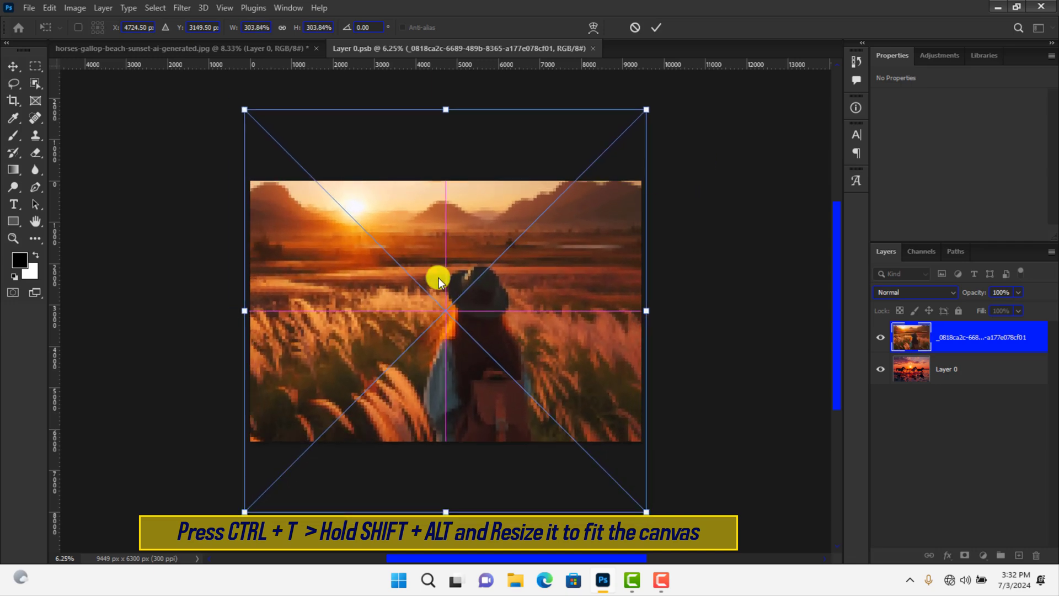
drag(439, 279, 440, 298)
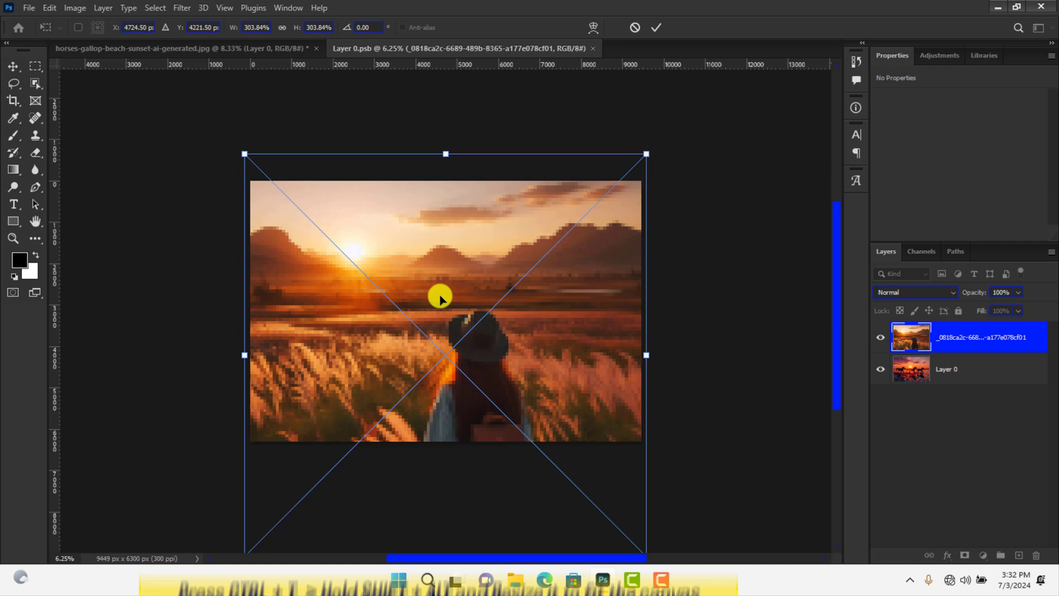
click(657, 27)
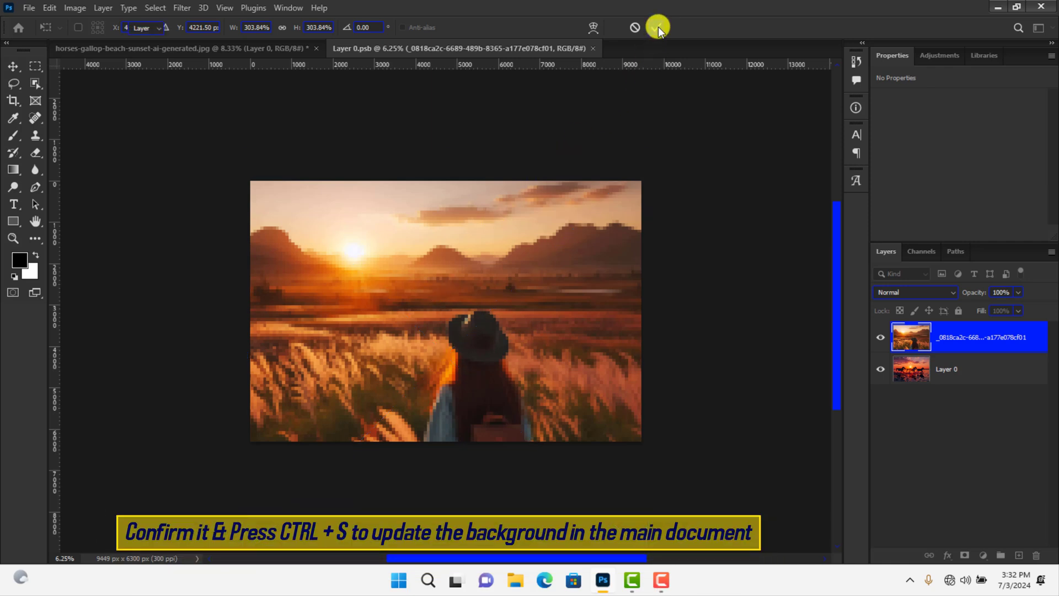
Step: Save the smart object and check the login design now shows the field background
key(ctrl+s)
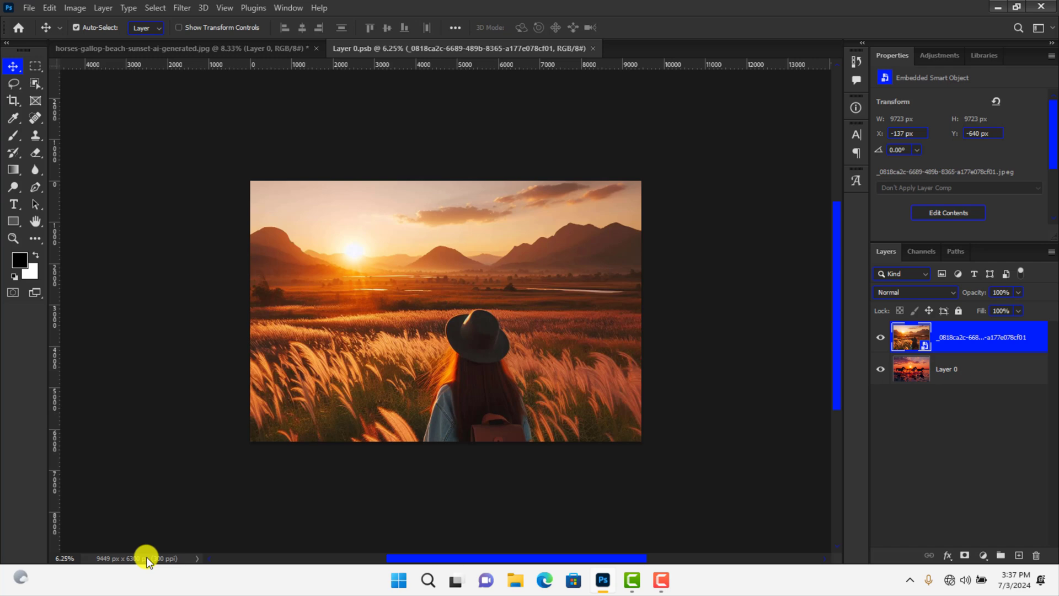
click(247, 49)
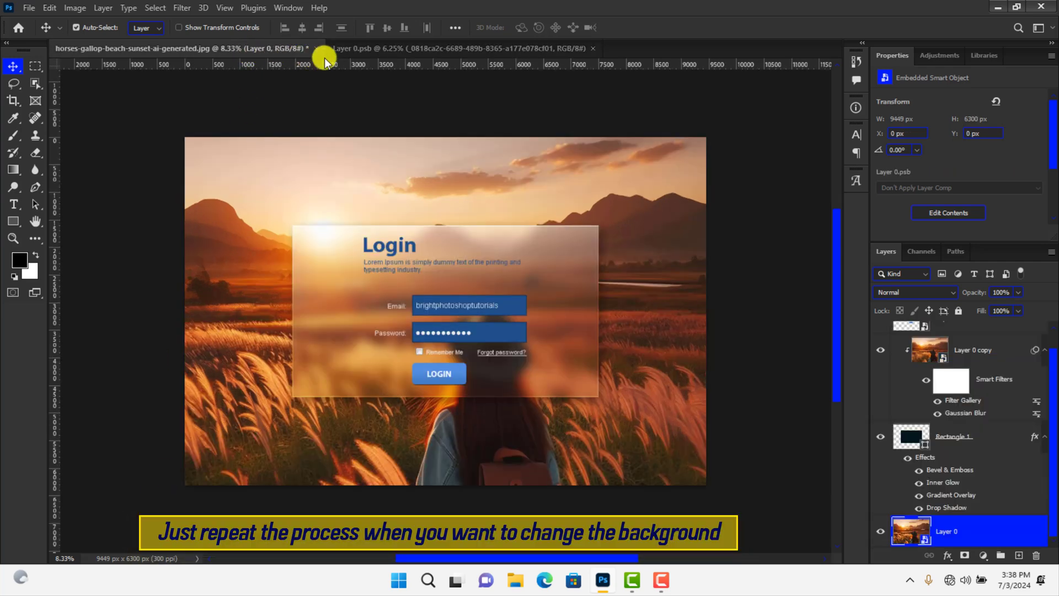
click(356, 49)
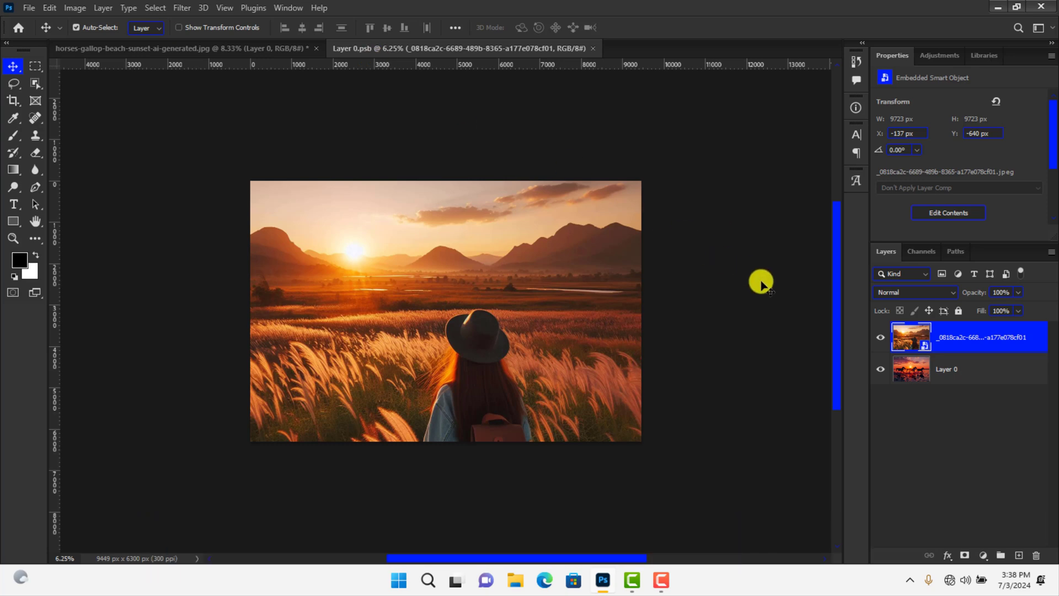
Step: Hide the field photo layer and save, restoring the horses background in the design
click(880, 337)
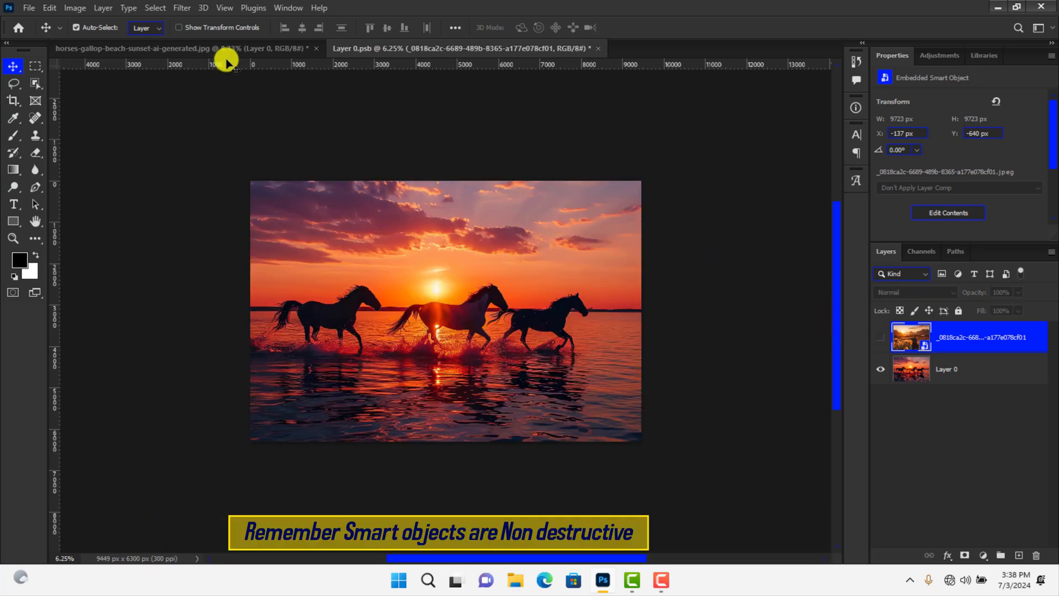
click(27, 7)
click(56, 155)
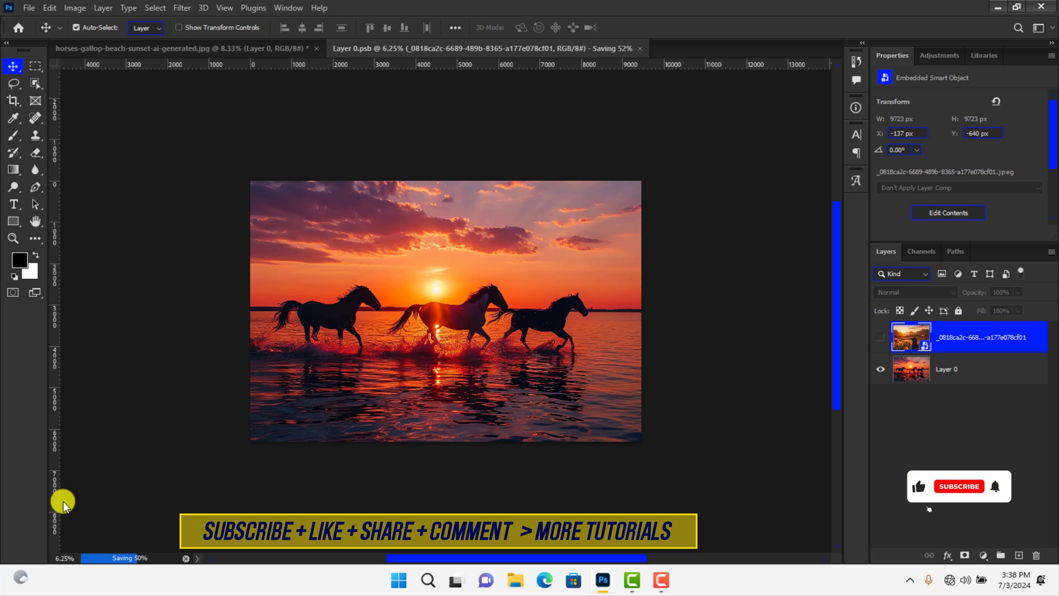